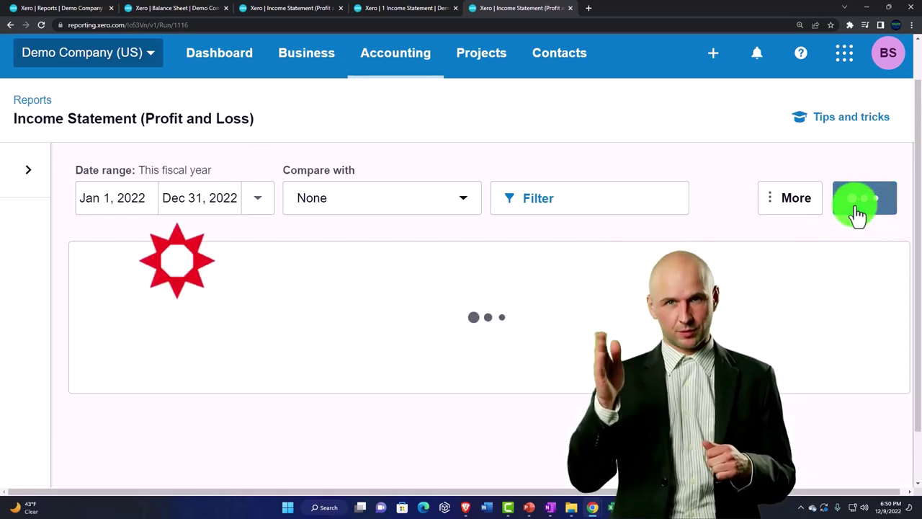
Export the income statement with the 2022 % of Income column to Excel.
scroll(617, 278, "down", 3)
scroll(618, 280, "down", 2)
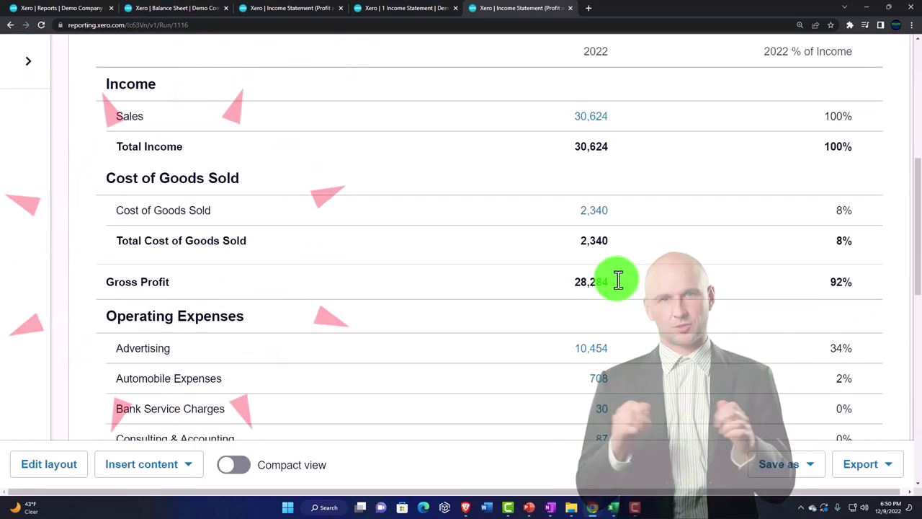
left_click(889, 479)
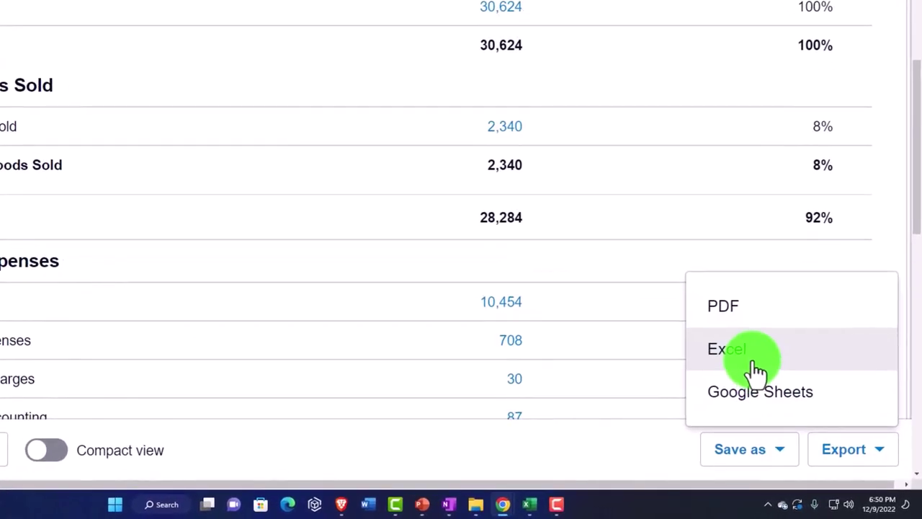
left_click(754, 369)
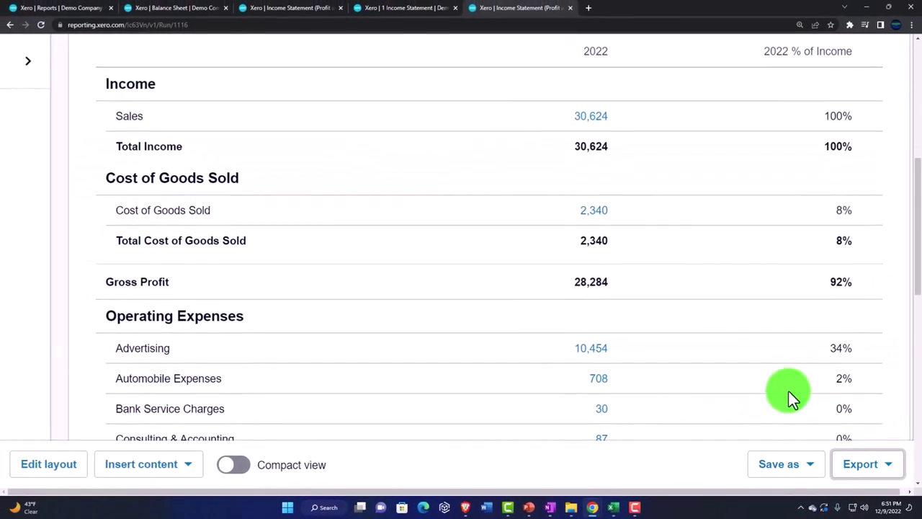
Save the report as a custom report named "2 Vertical Analysis Income Statement".
left_click(807, 435)
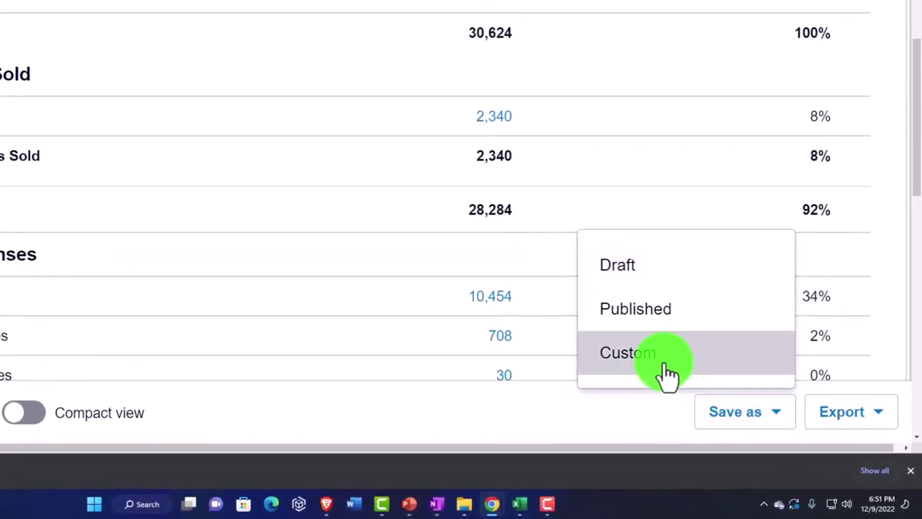
left_click(666, 366)
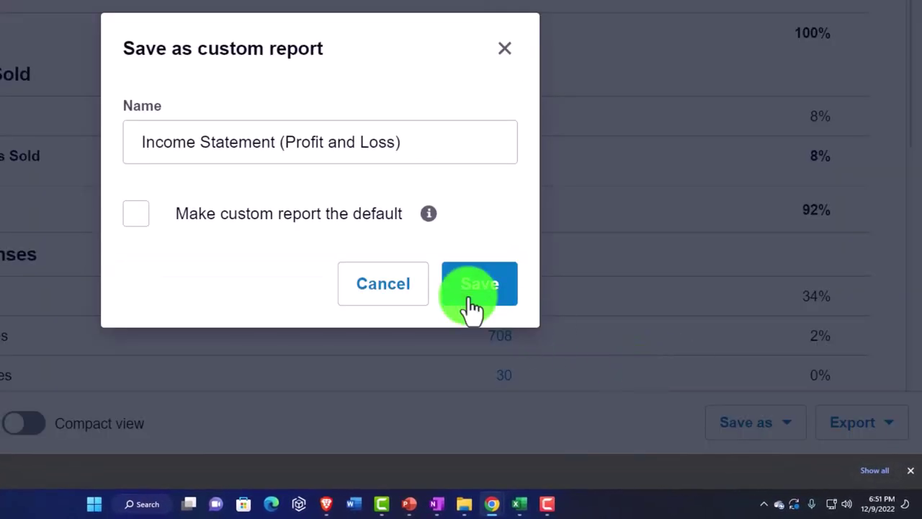
left_click(141, 142)
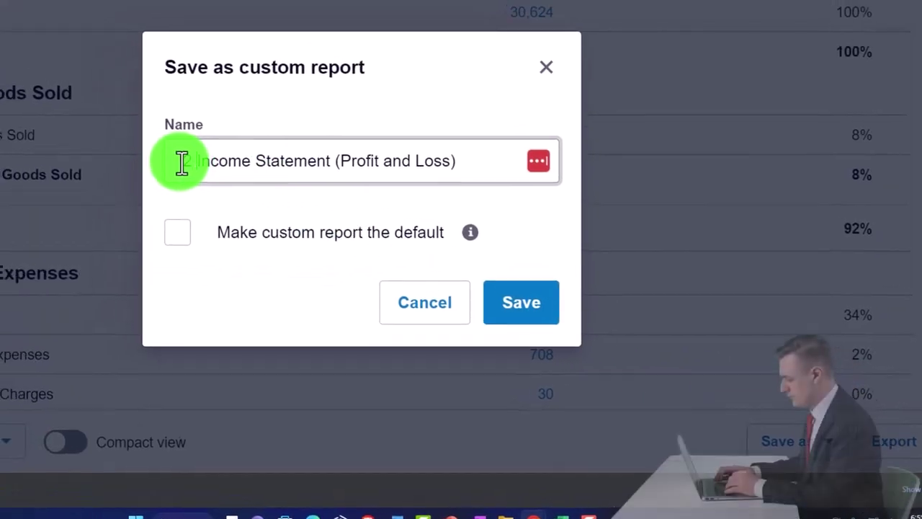
type("2")
left_click_drag(422, 147, 165, 138)
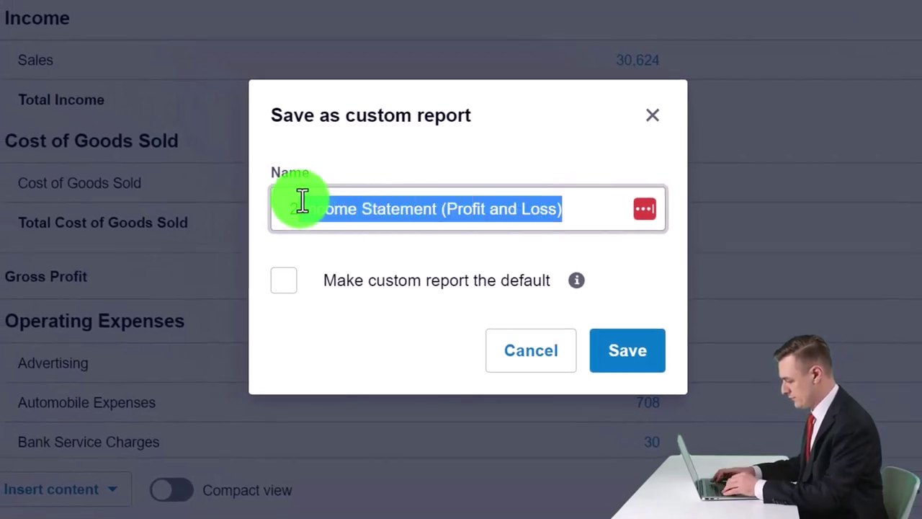
left_click_drag(547, 211, 348, 216)
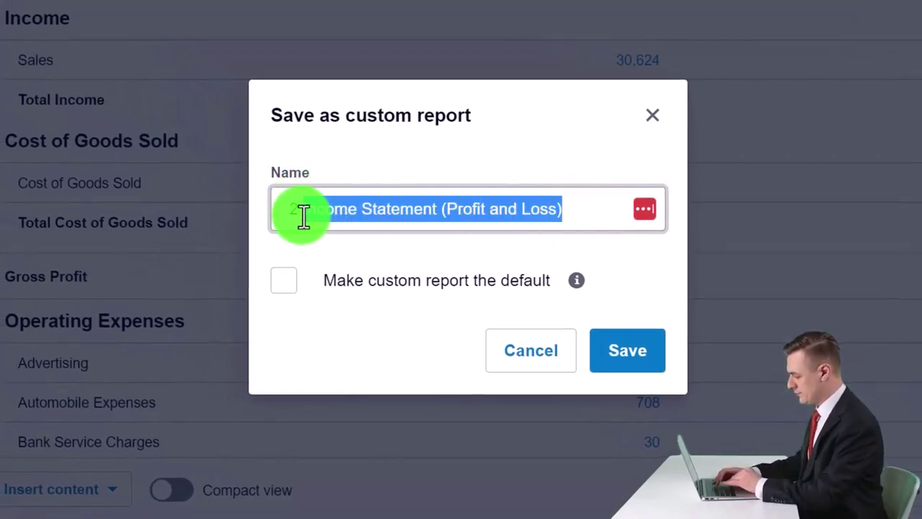
key("BackSpace")
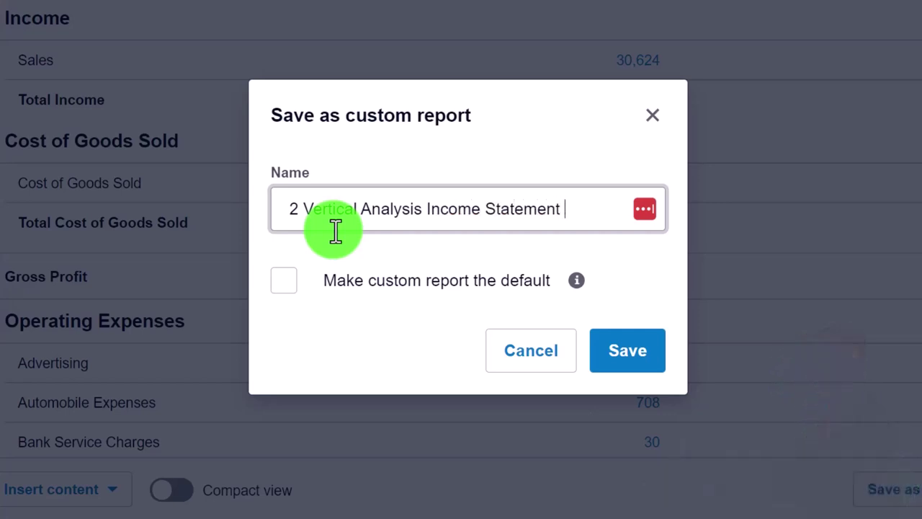
left_click(613, 364)
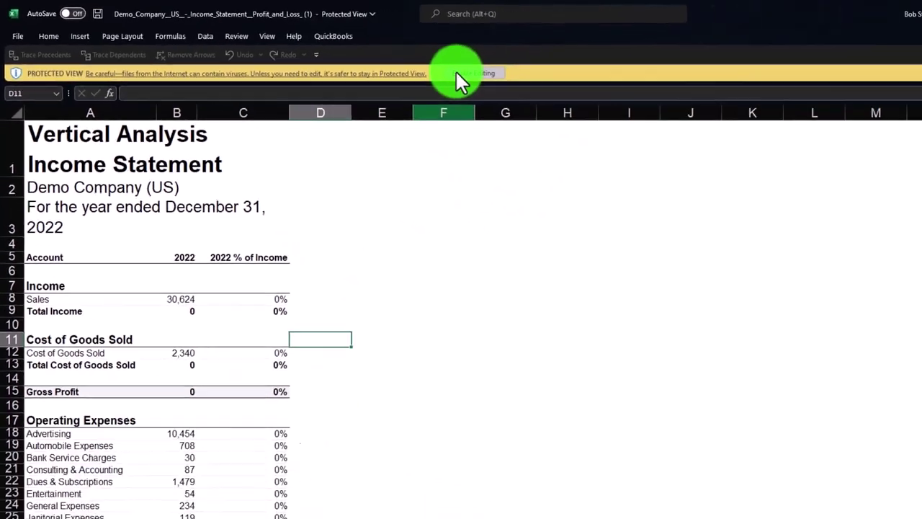
Open the exported workbook in Excel, enable editing and copy the entire Vertical Analysis Income Statement sheet.
left_click(818, 126)
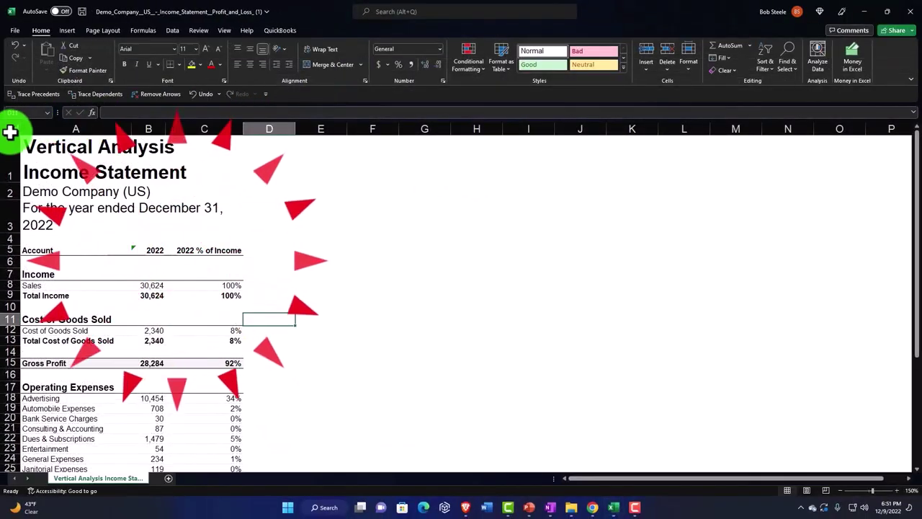
left_click(10, 130)
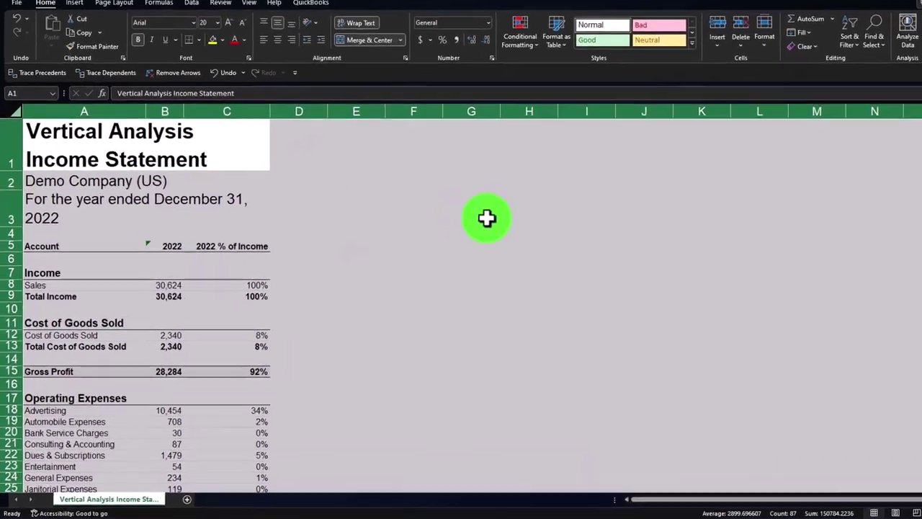
right_click(439, 226)
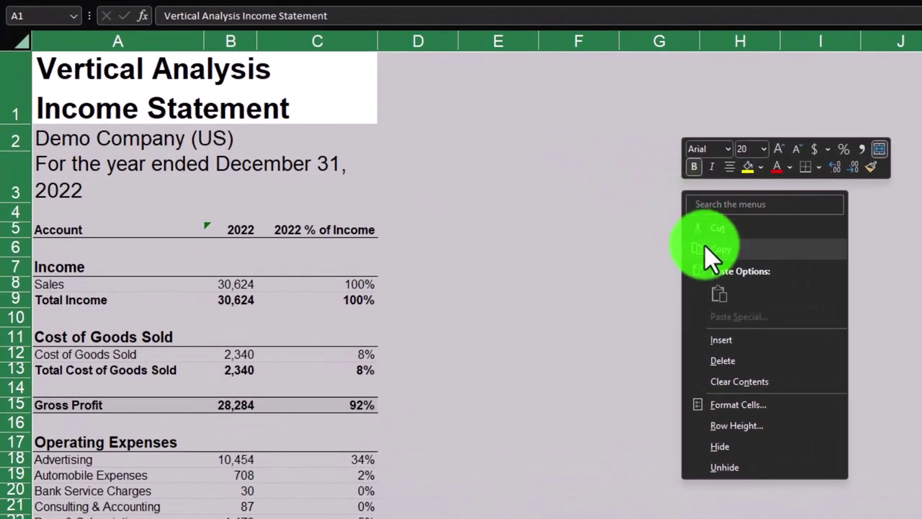
left_click(709, 249)
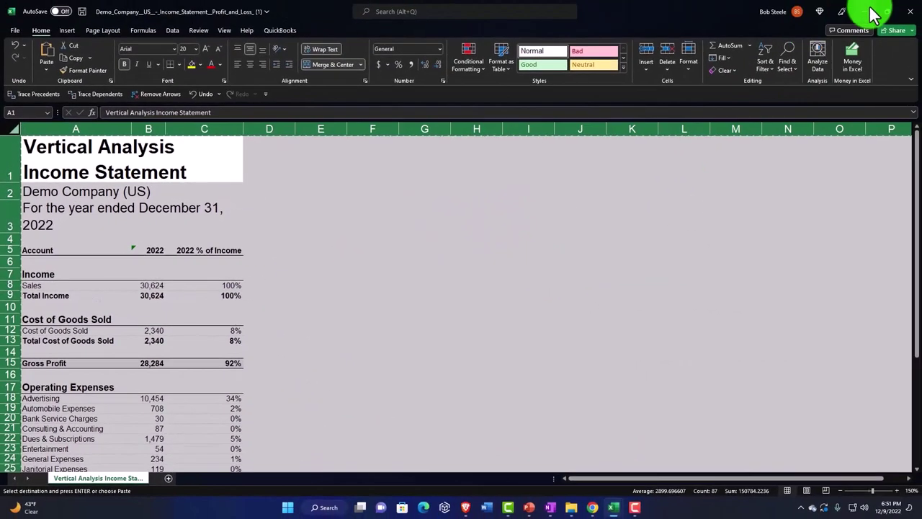
In the Reports workbook, add a sheet named IS Virt after IS and paste the copied report at cell A1.
left_click(868, 13)
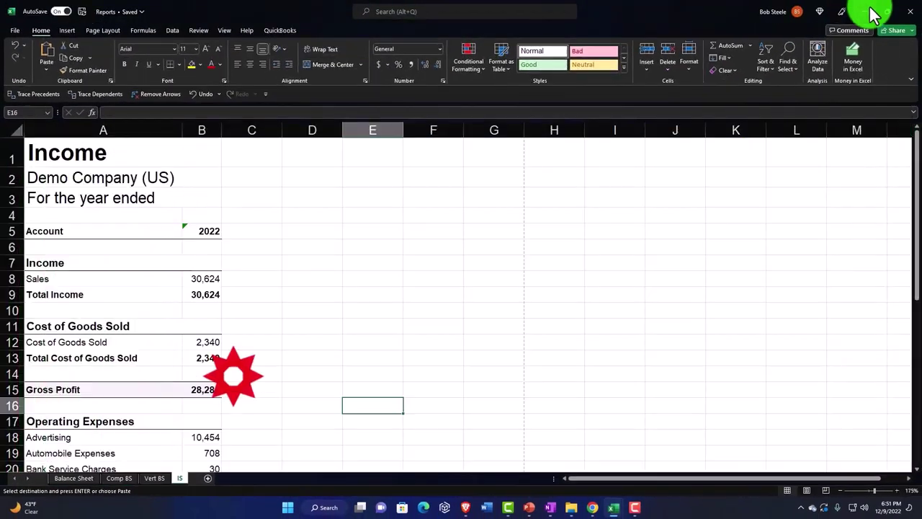
left_click(209, 478)
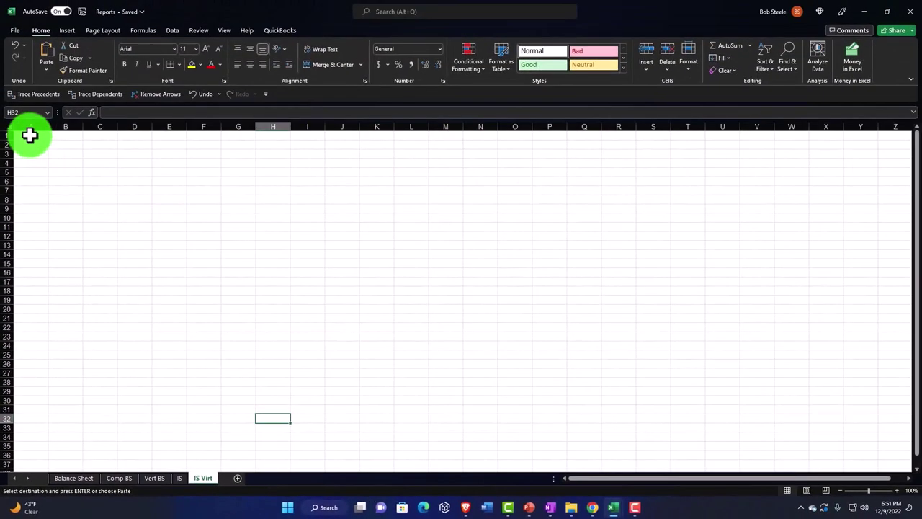
left_click(37, 172)
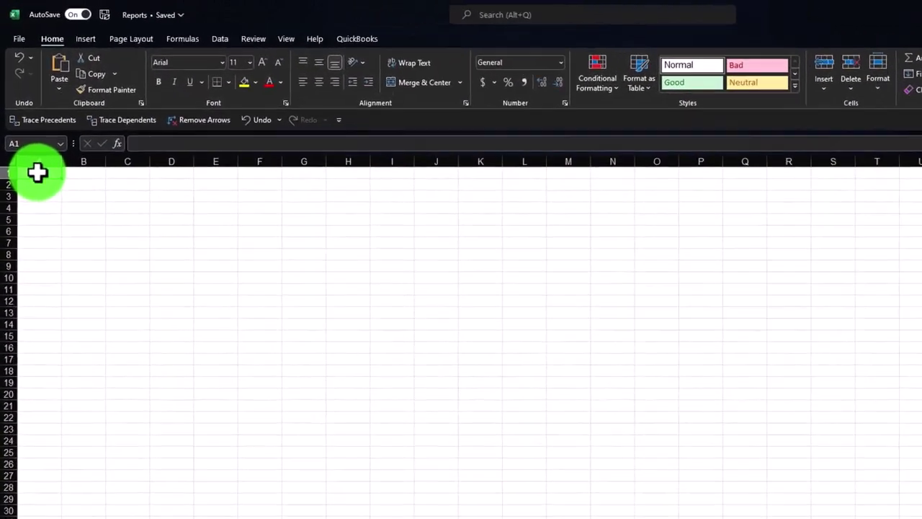
right_click(52, 234)
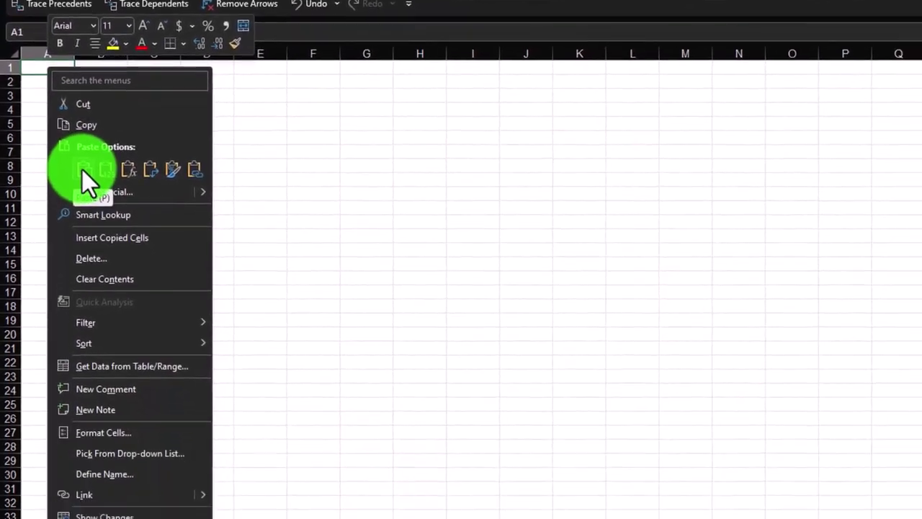
left_click(91, 346)
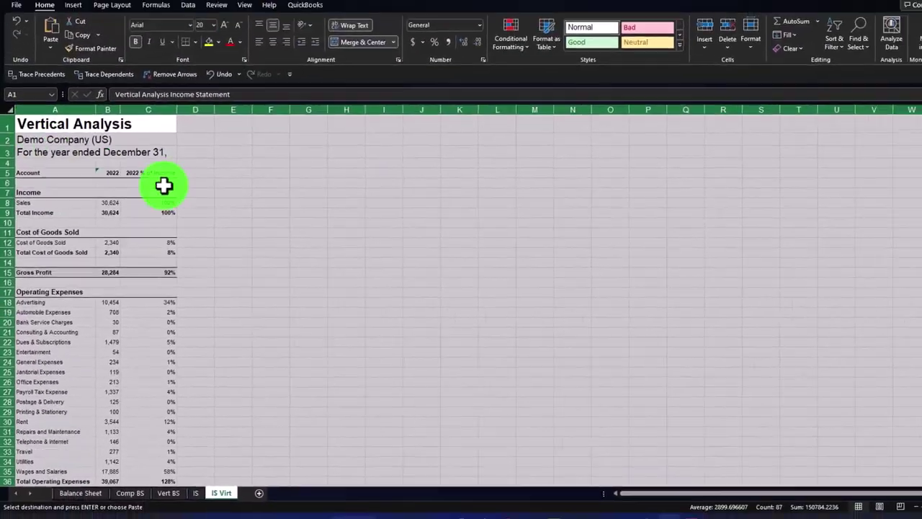
left_click(428, 189)
scroll(282, 240, "up", 5)
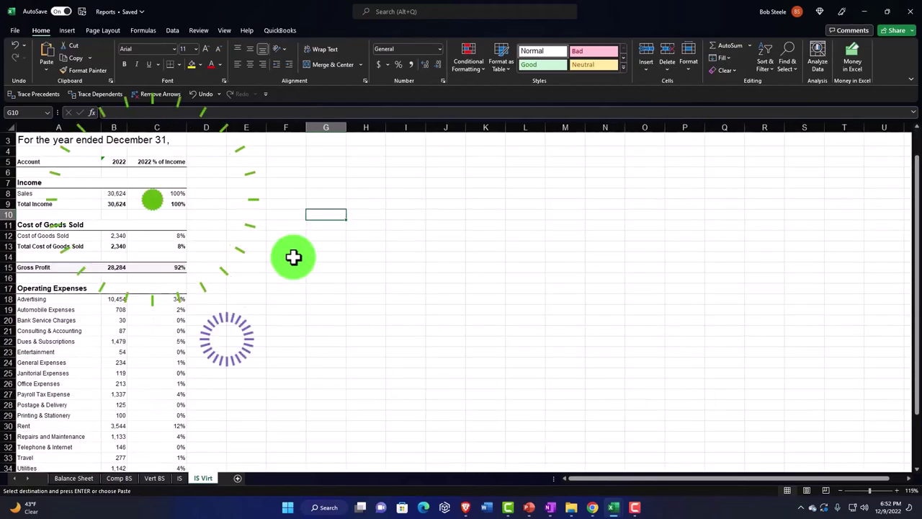
scroll(294, 257, "up", 3)
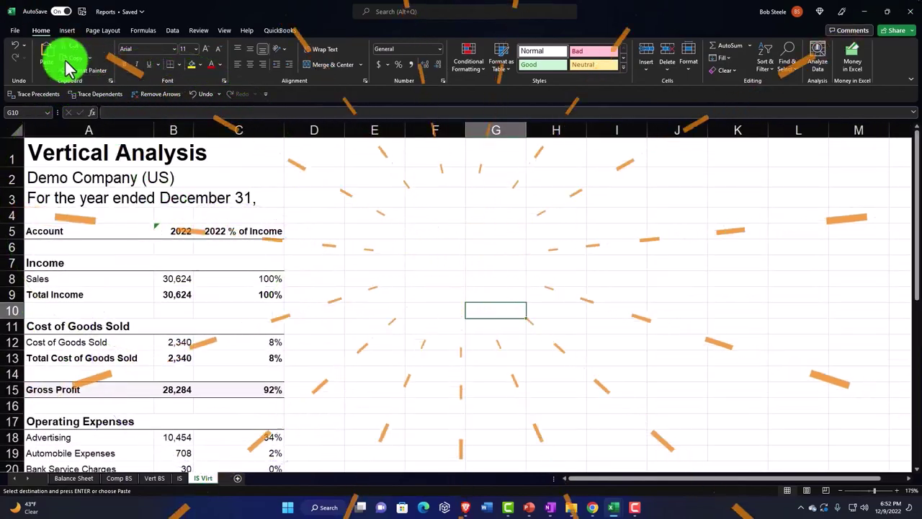
Preview the printout of the entire Reports workbook through to the vertical analysis income statement page.
left_click(16, 31)
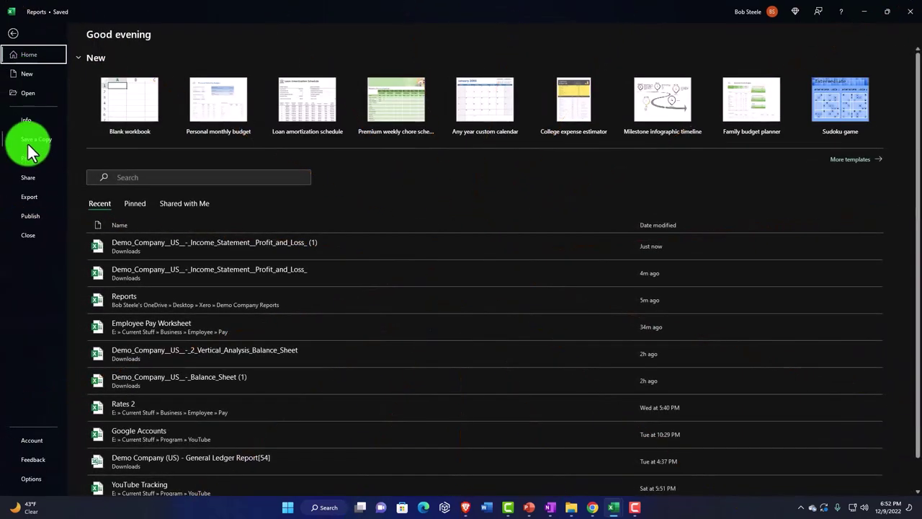
left_click(32, 160)
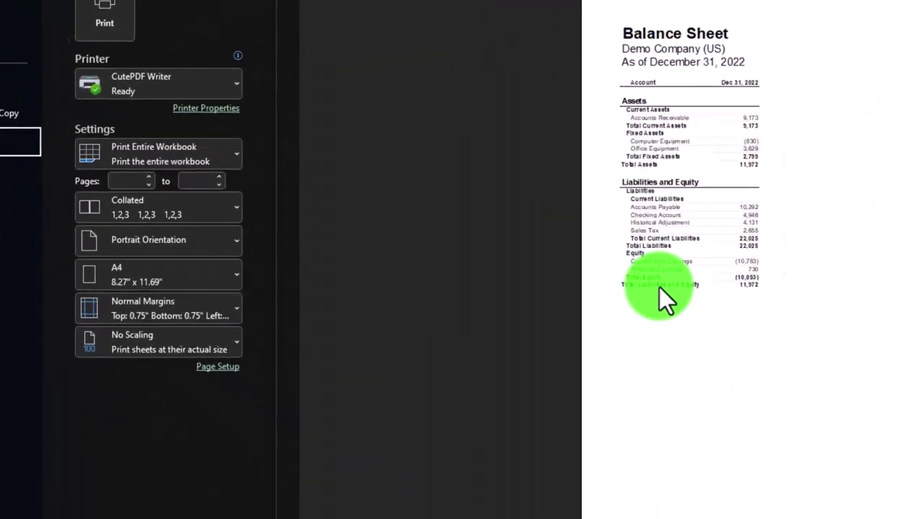
scroll(501, 252, "down", 3)
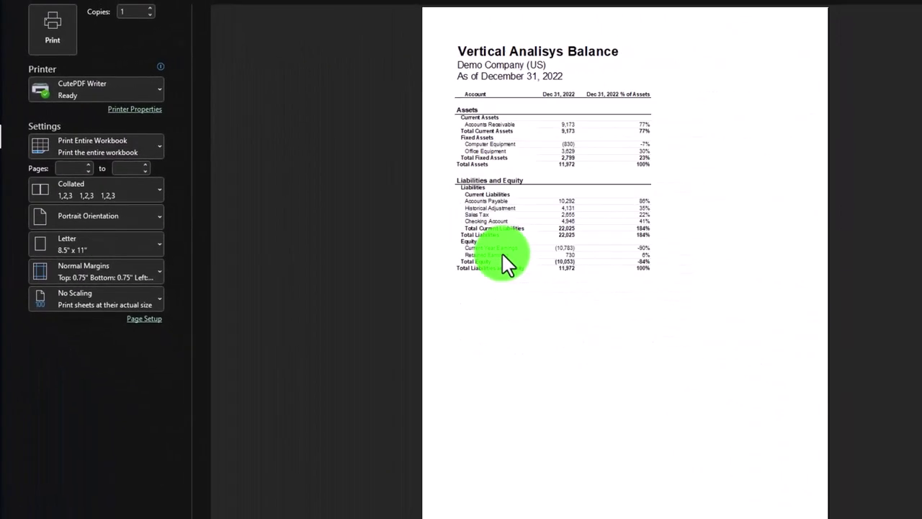
scroll(501, 253, "down", 1)
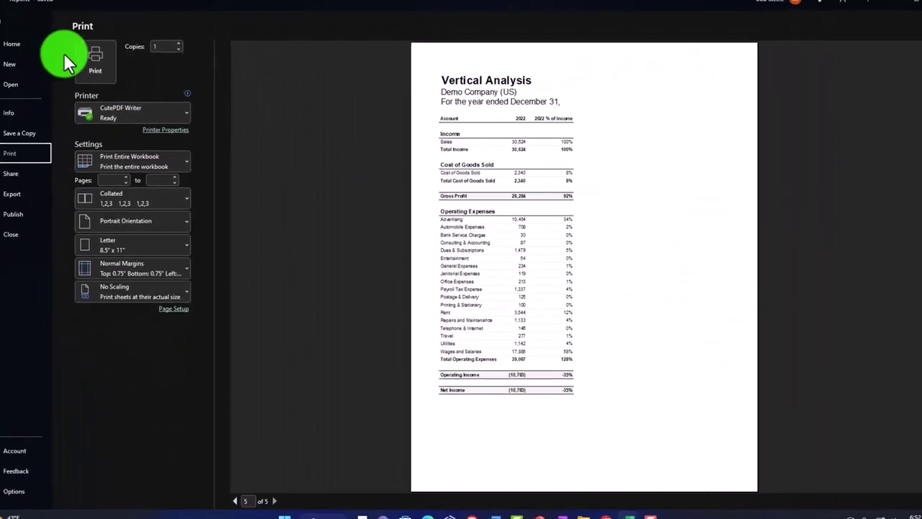
left_click(11, 38)
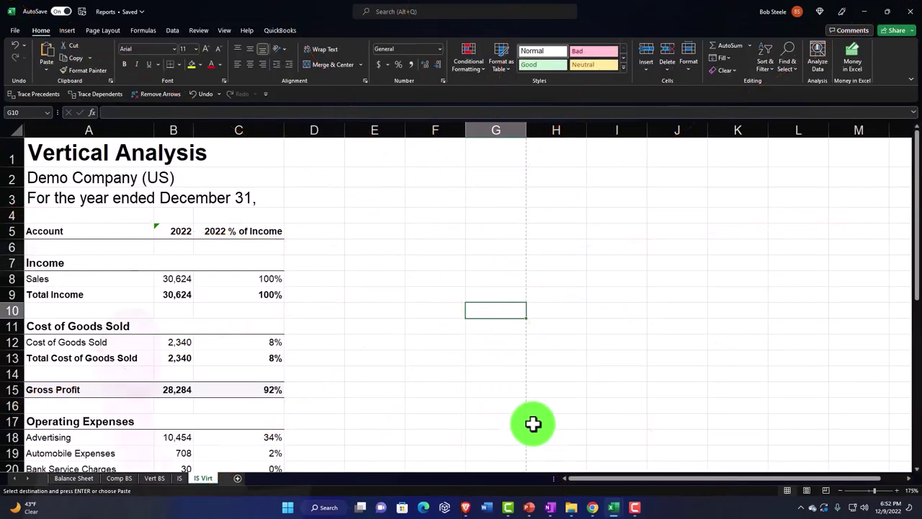
Switch back to Xero in Chrome, duplicate the Income Statement (Profit and Loss) tab and move the copy after the last tab.
mouse_move(591, 505)
left_click(634, 465)
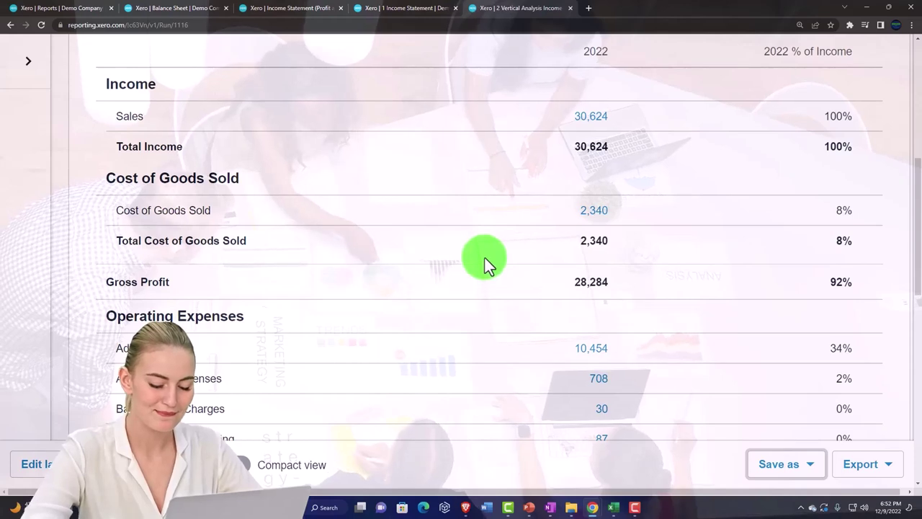
left_click(411, 10)
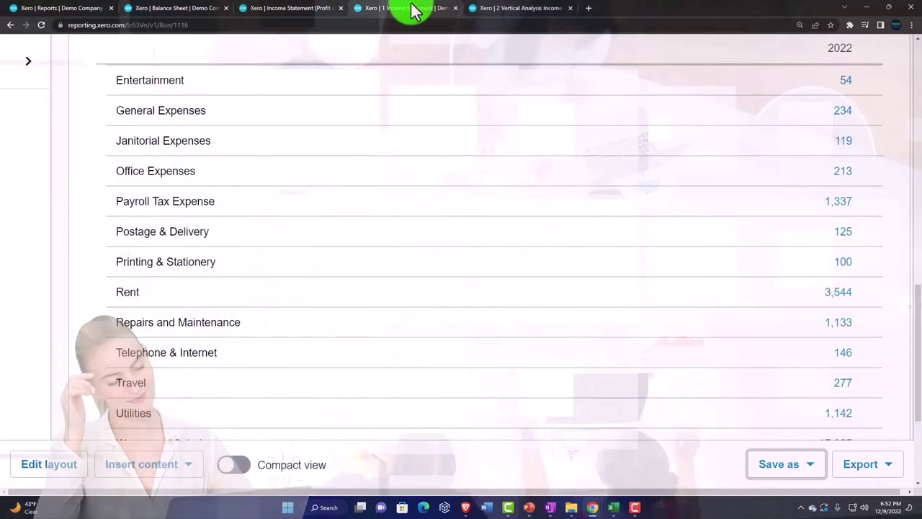
scroll(315, 133, "up", 10)
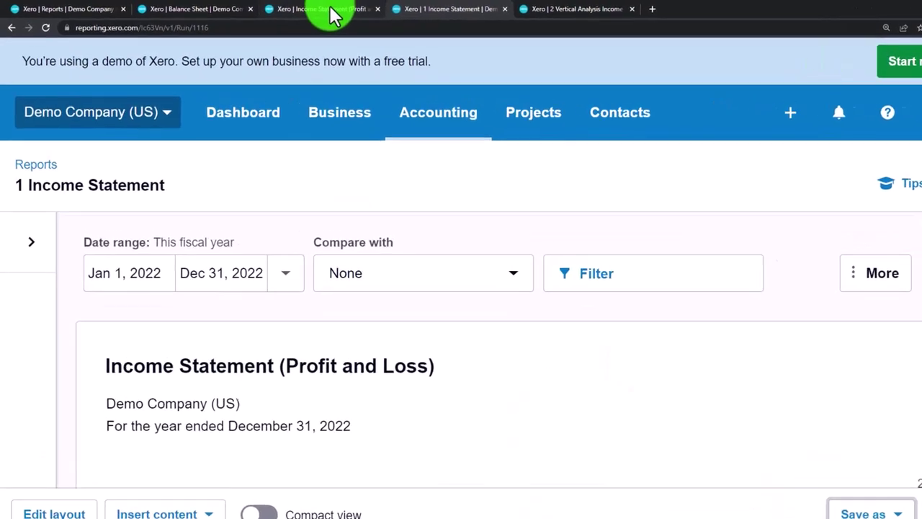
left_click(333, 15)
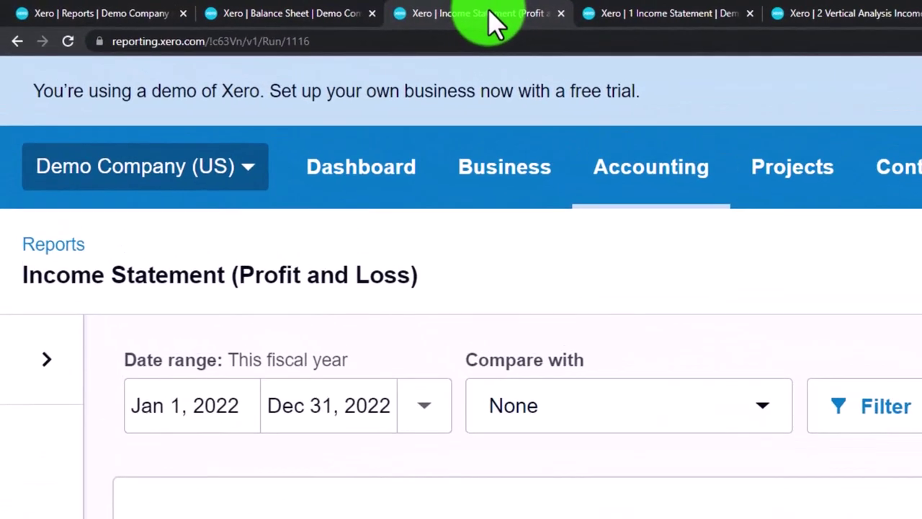
right_click(489, 16)
left_click(514, 121)
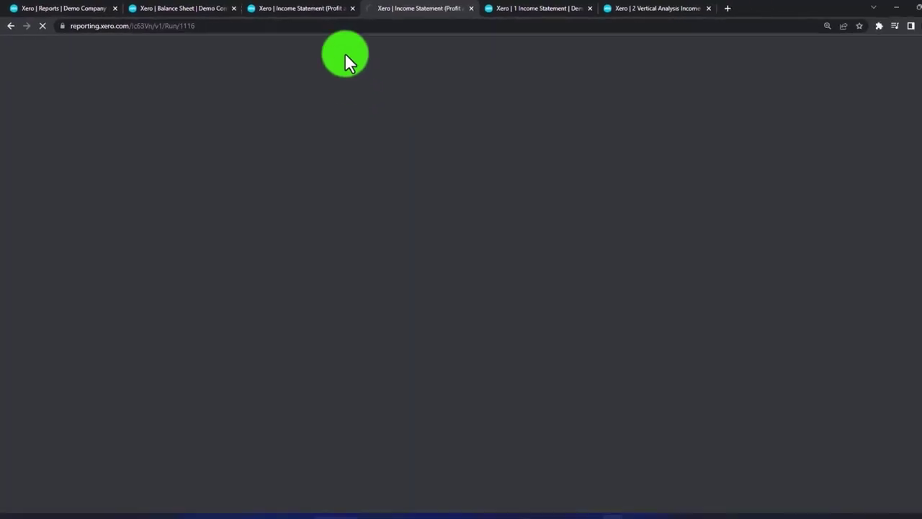
left_click_drag(389, 15, 649, 9)
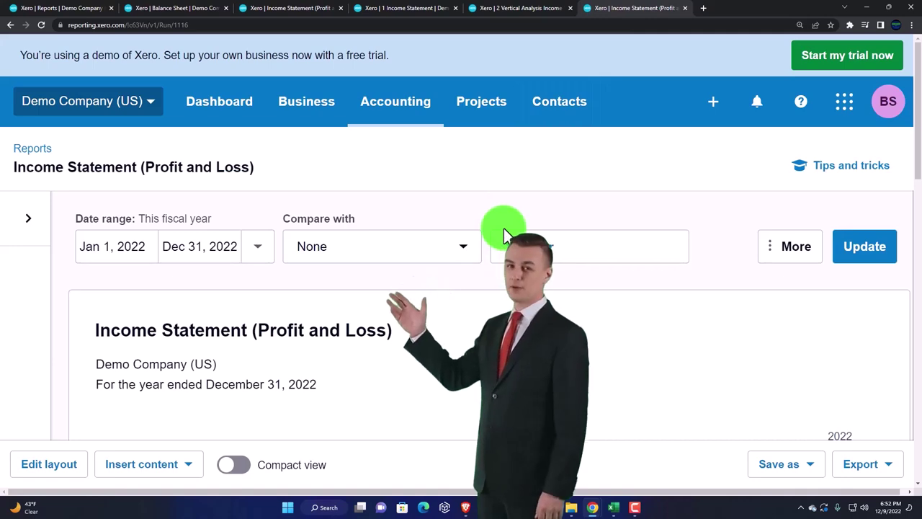
Set the Income Statement date range to This quarter, compare it with 1 quarter, and update the report.
scroll(504, 230, "down", 3)
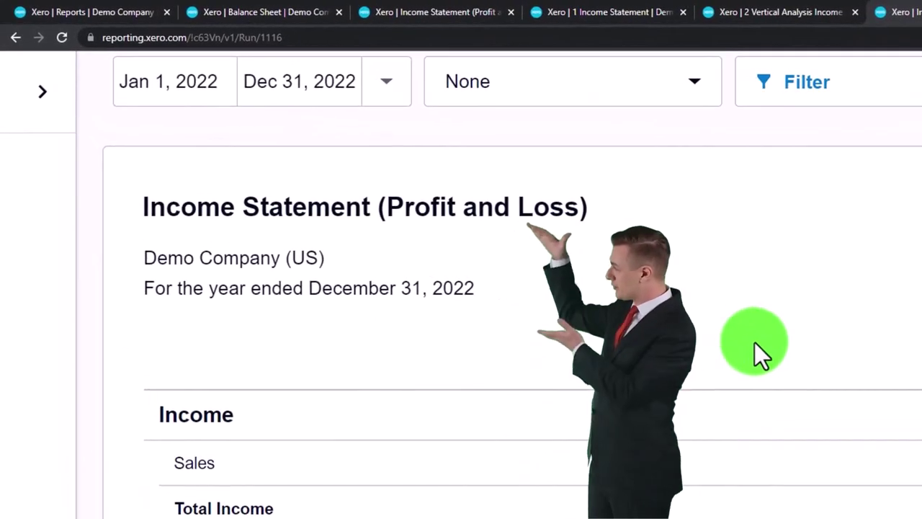
scroll(722, 351, "up", 1)
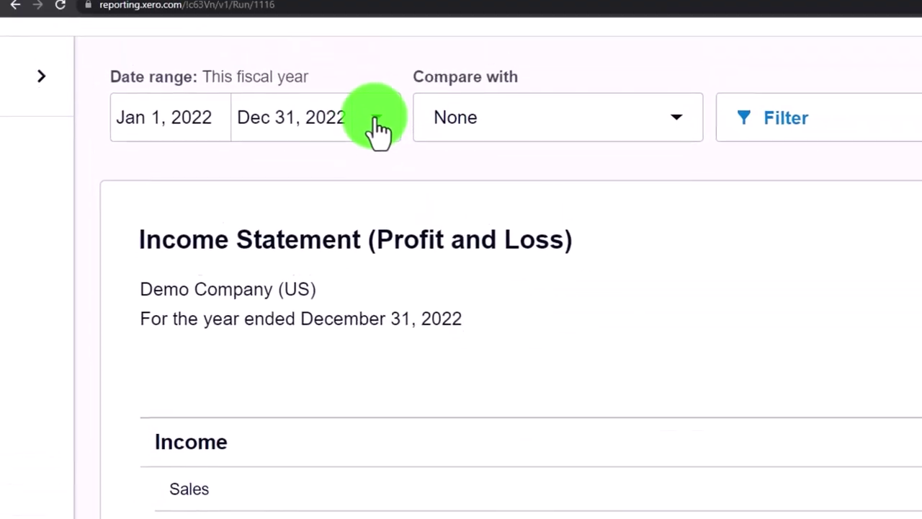
left_click(375, 122)
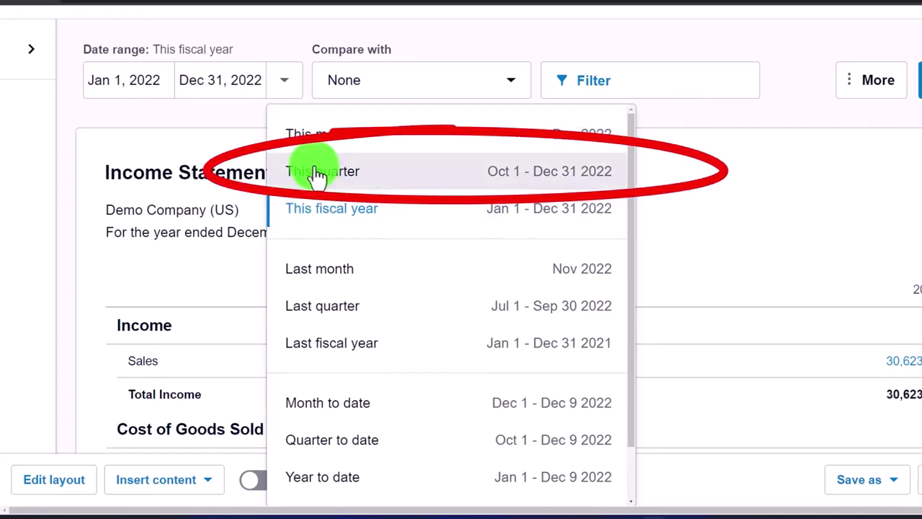
left_click(520, 178)
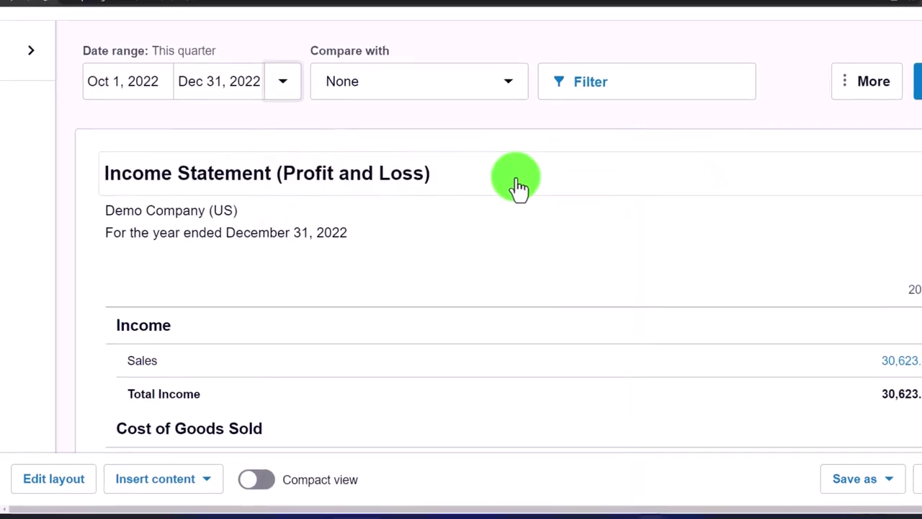
left_click(466, 109)
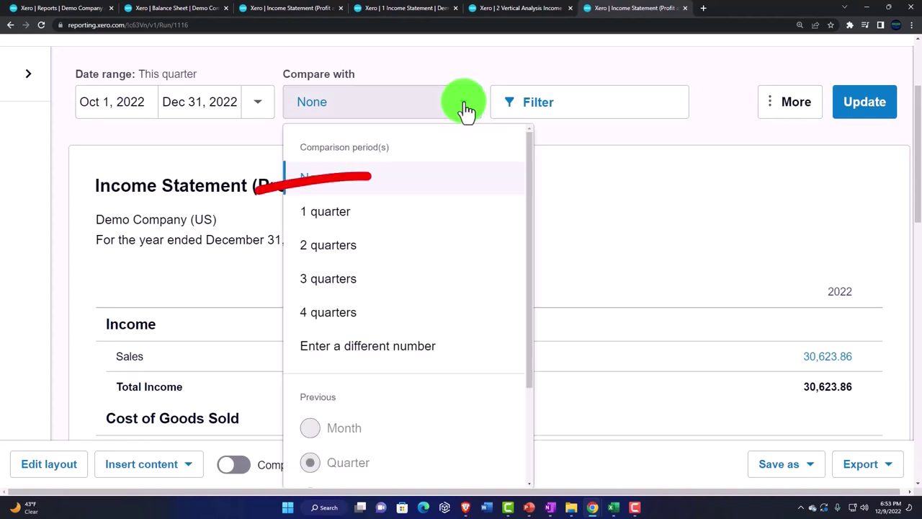
left_click(341, 225)
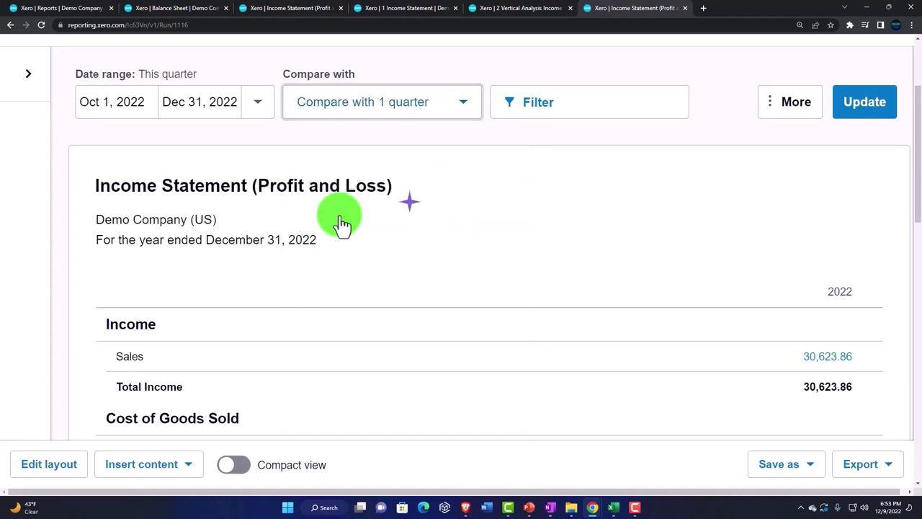
left_click(861, 108)
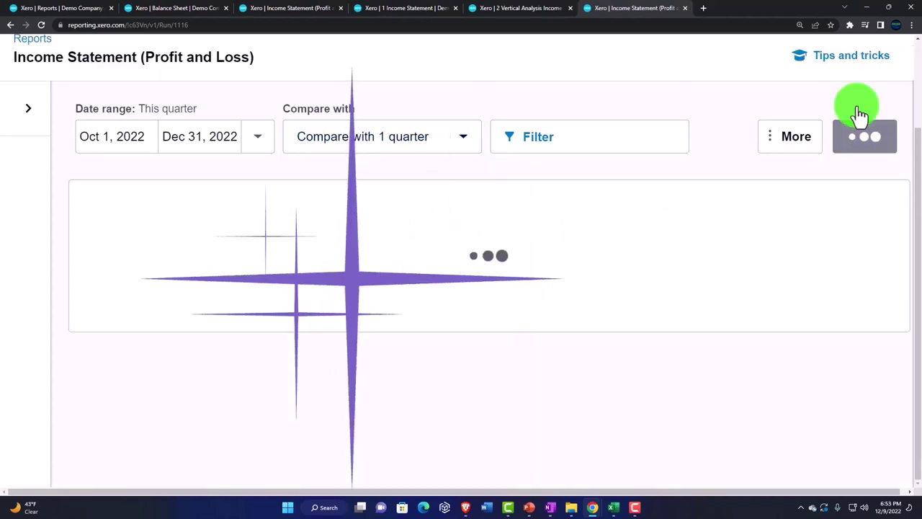
left_click(613, 214)
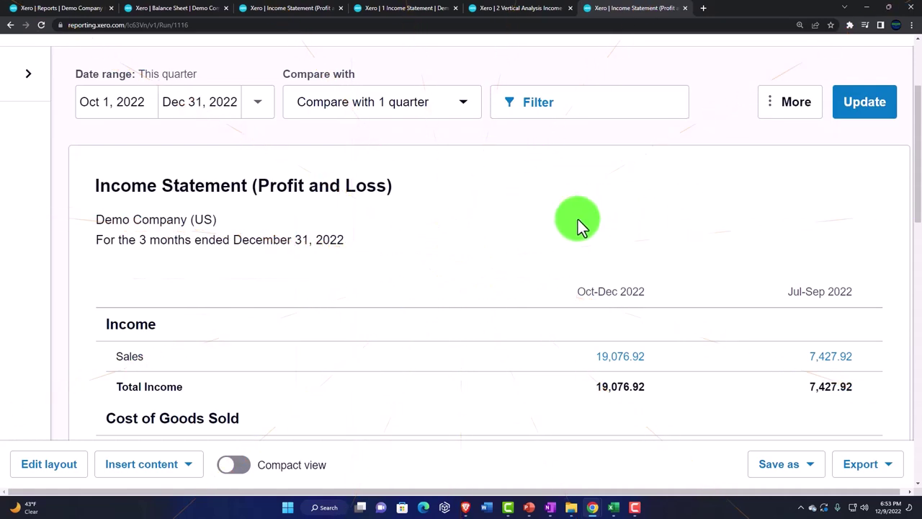
Open the report's layout for editing and add a formula column.
scroll(577, 219, "down", 2)
scroll(578, 219, "up", 2)
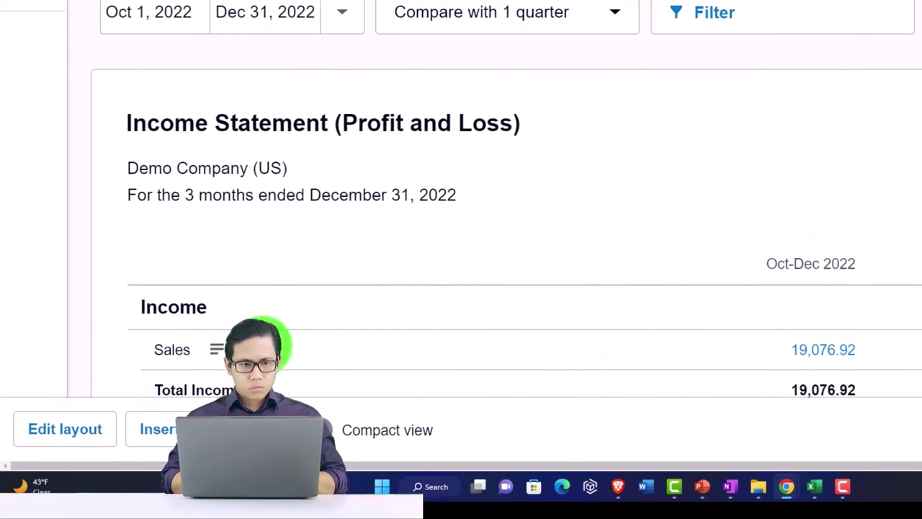
left_click(74, 431)
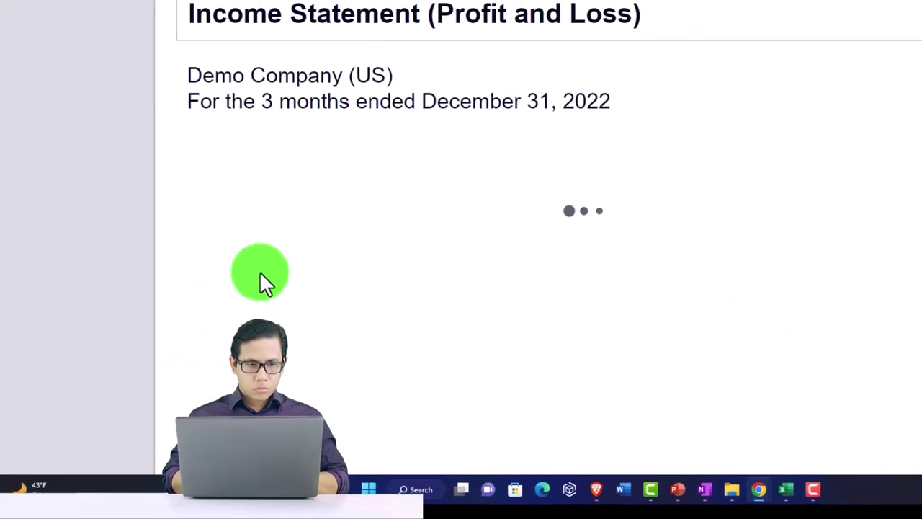
scroll(218, 326, "down", 2)
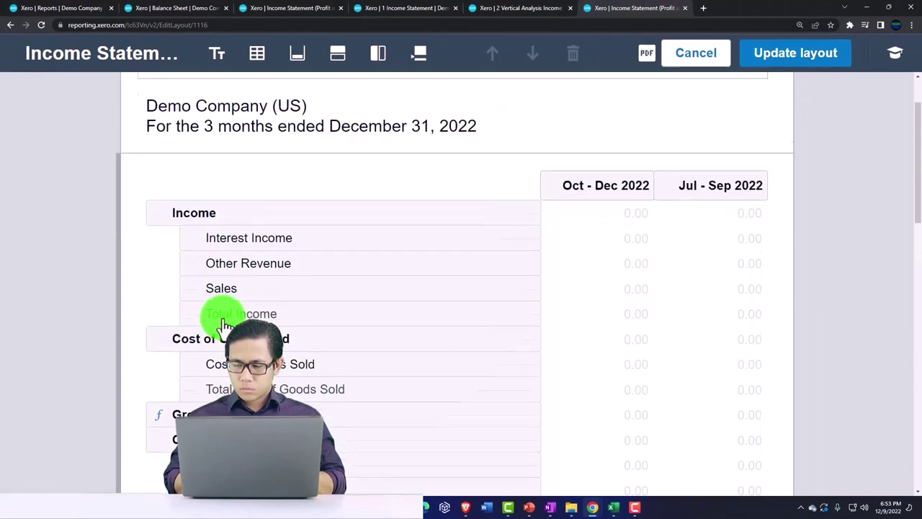
scroll(218, 325, "up", 2)
left_click(378, 54)
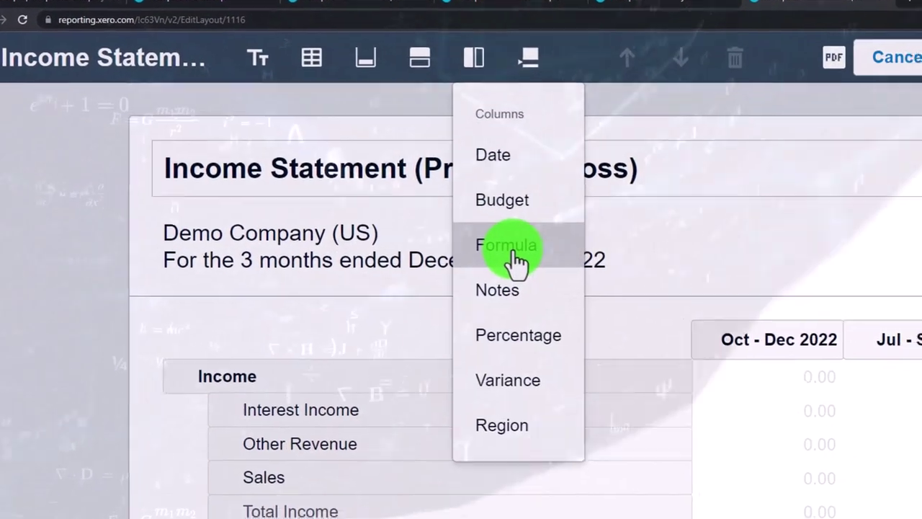
left_click(545, 260)
left_click(703, 246)
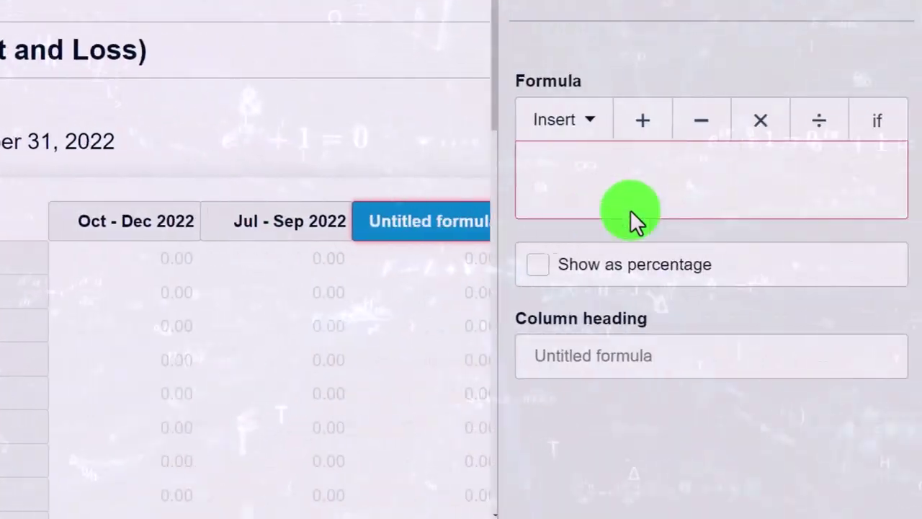
Define the formula column as Oct - Dec 2022 + Jul - Sep 2022, head it Total, and update the layout.
left_click(587, 137)
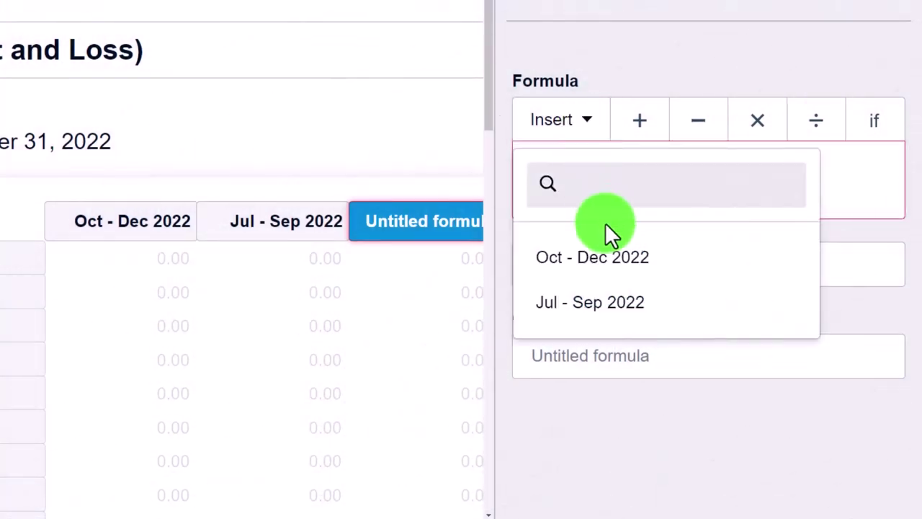
left_click(598, 257)
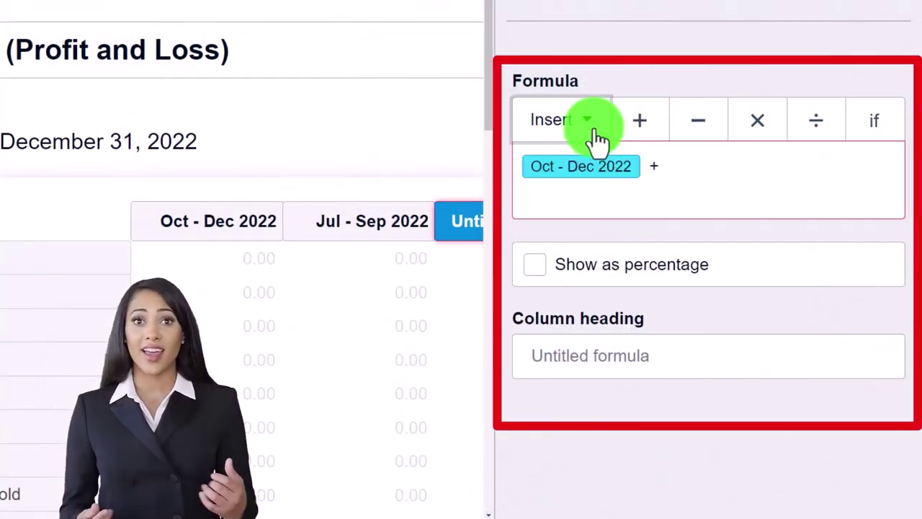
left_click(598, 139)
left_click(607, 295)
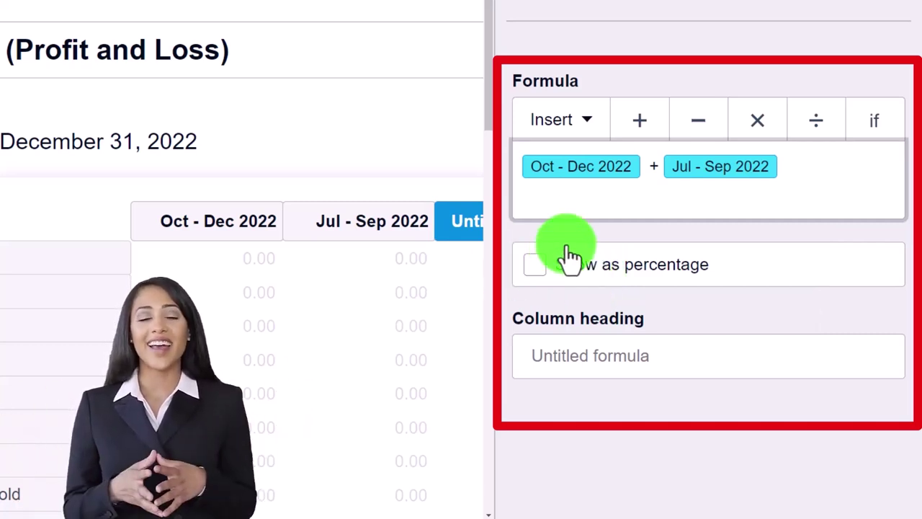
left_click(598, 360)
type("Total")
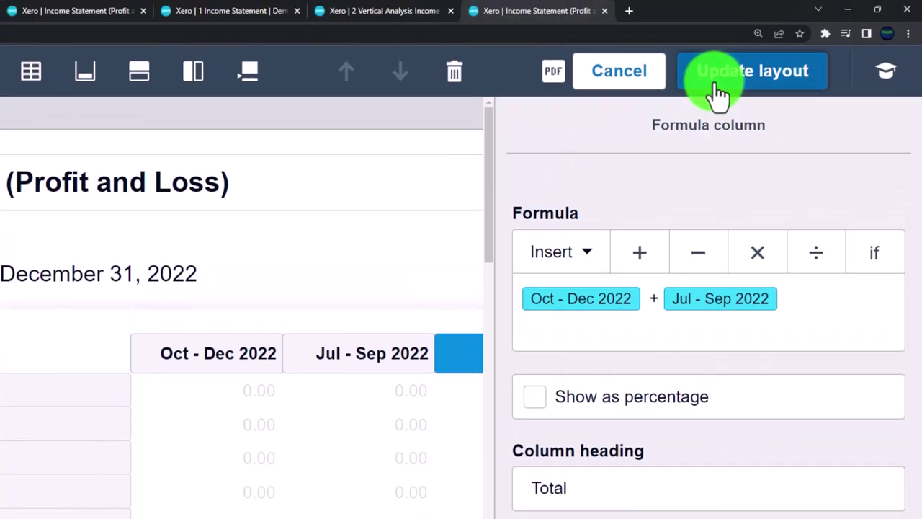
left_click(702, 36)
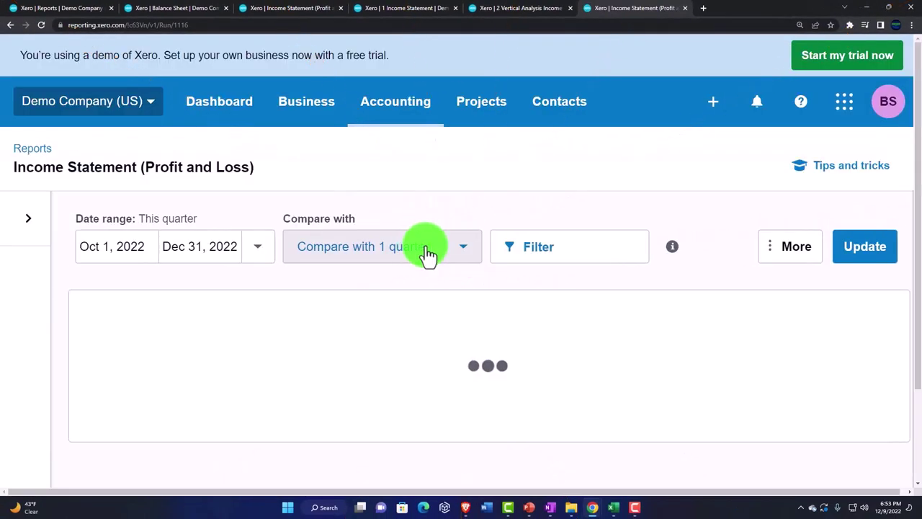
Change the report title to Income Statement QT.
left_click(408, 222)
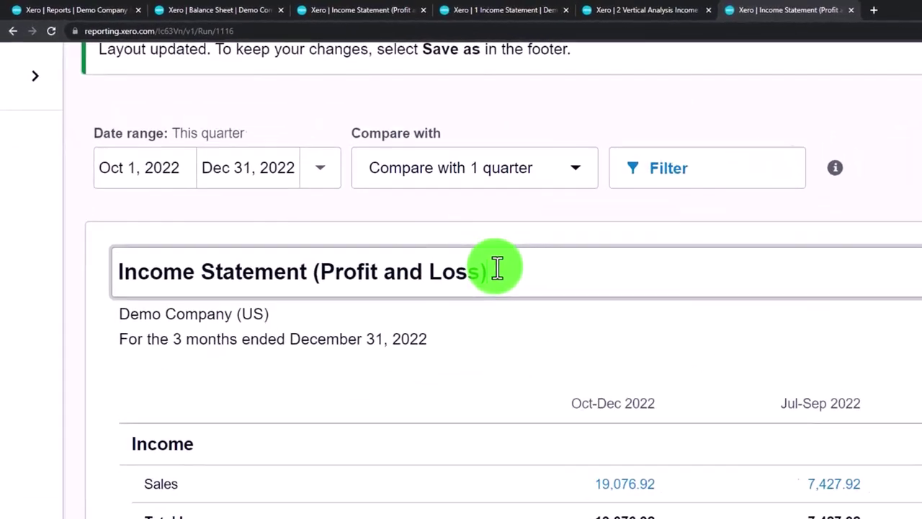
key("BackSpace")
key("BackSpace")
key("BackSpace")
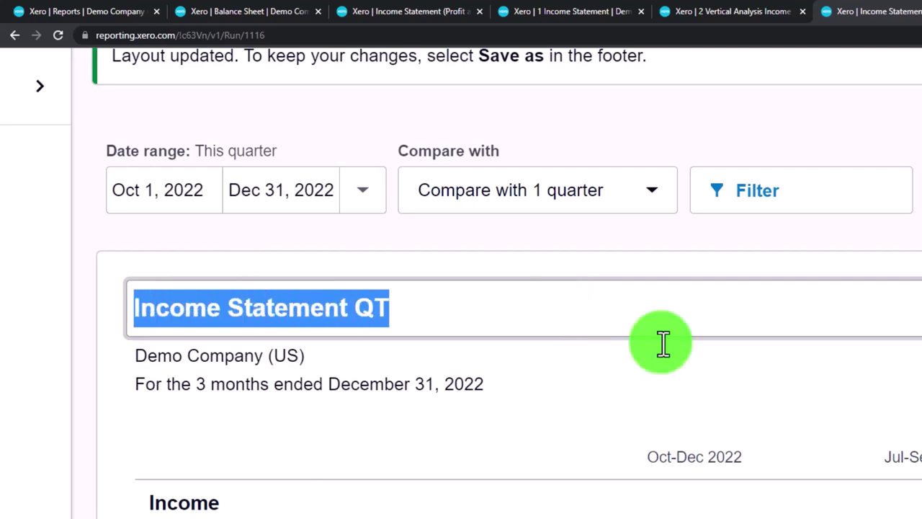
Save the report as a custom report named Income Statement QT without making it the default.
scroll(663, 344, "down", 1)
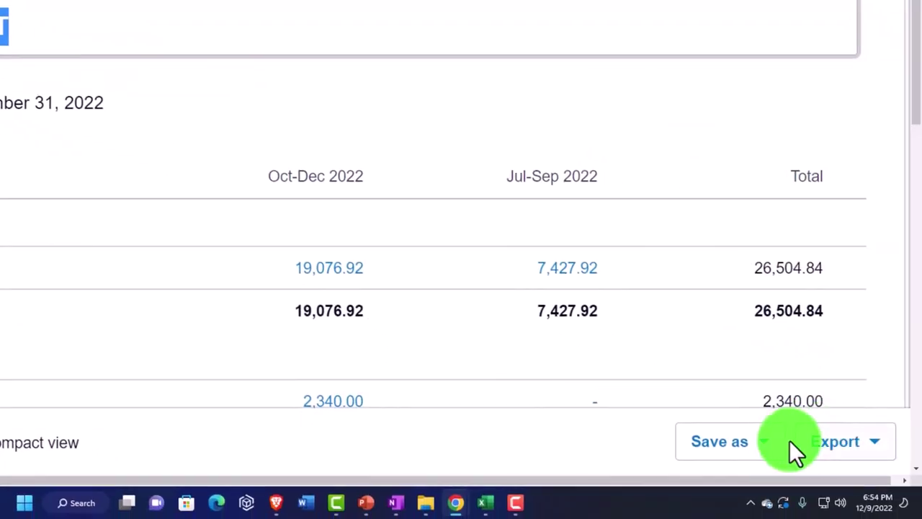
left_click(781, 443)
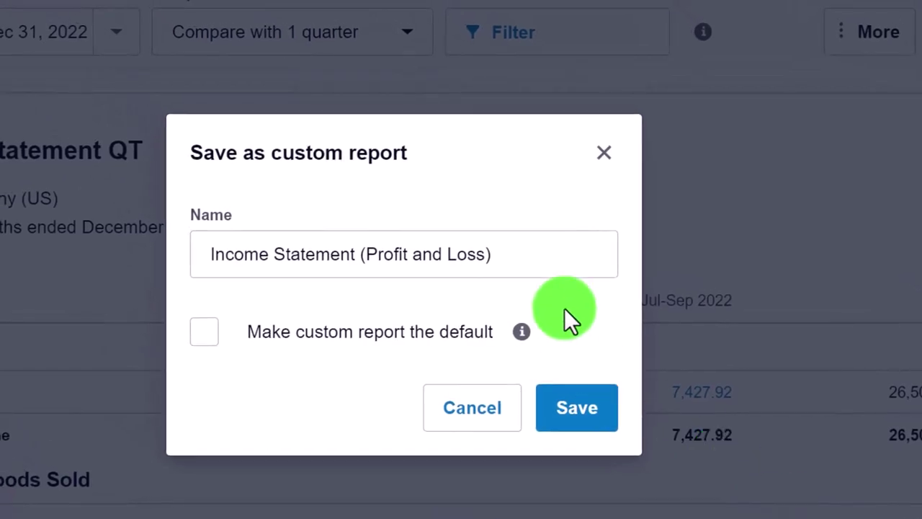
left_click(578, 414)
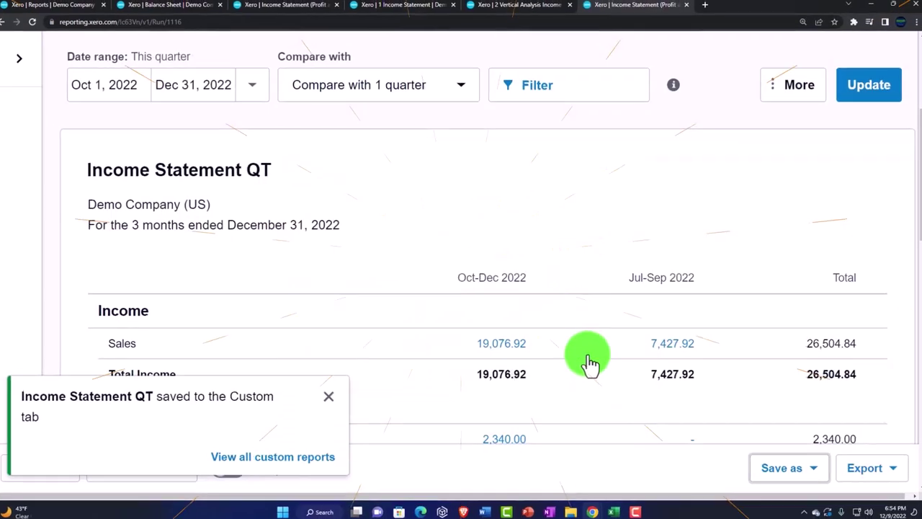
Export the Income Statement QT report to Excel, open the exported workbook and enable editing.
left_click(859, 468)
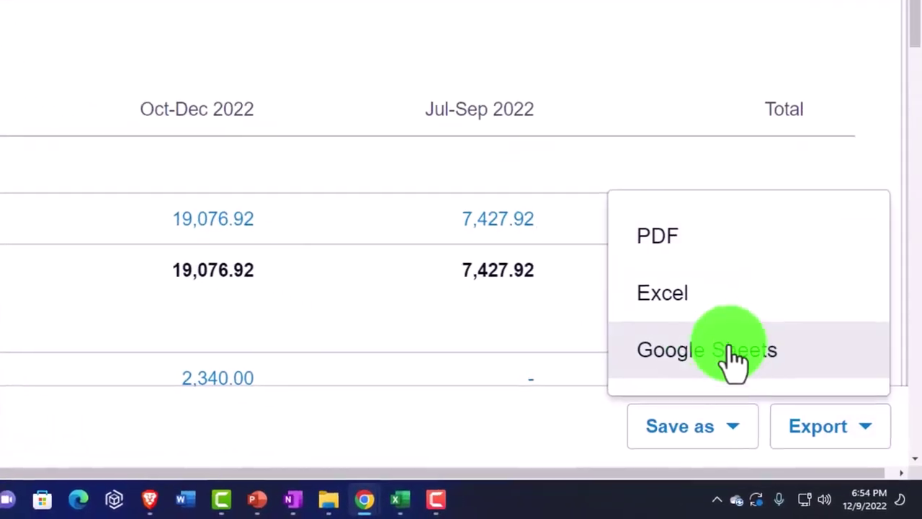
left_click(780, 399)
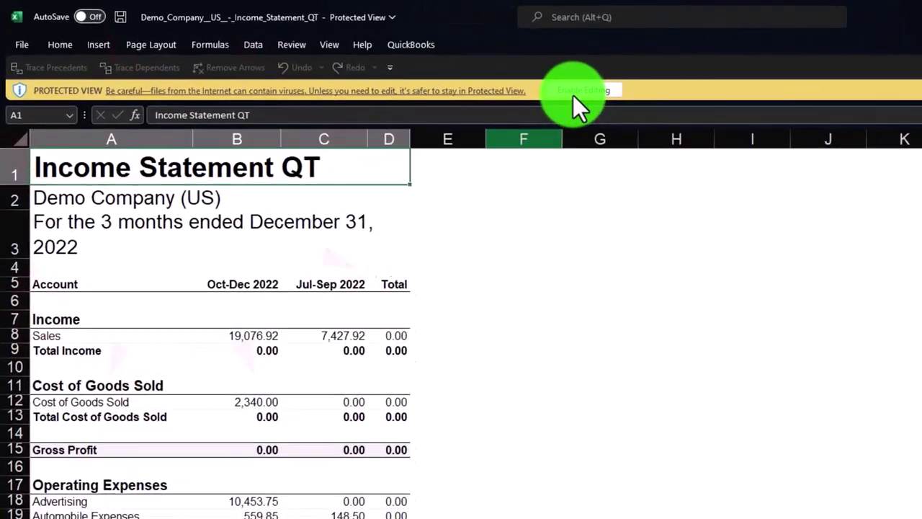
left_click(580, 91)
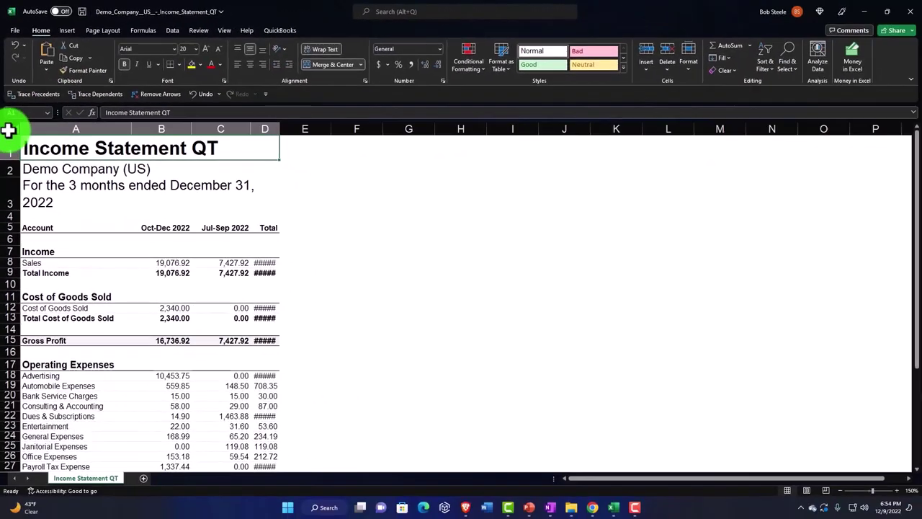
Copy the entire exported sheet and add a sheet named IS QT after IS Virt in the Reports workbook.
left_click(7, 130)
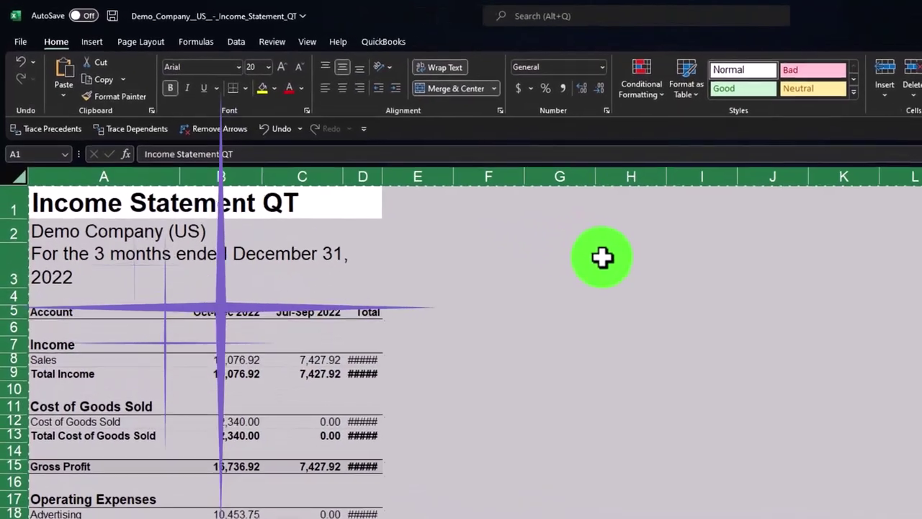
right_click(436, 187)
left_click(626, 303)
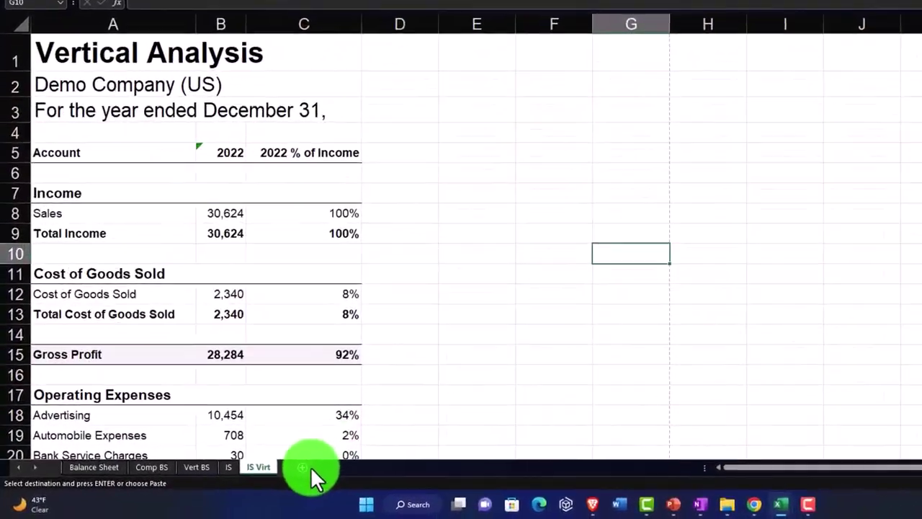
left_click(358, 459)
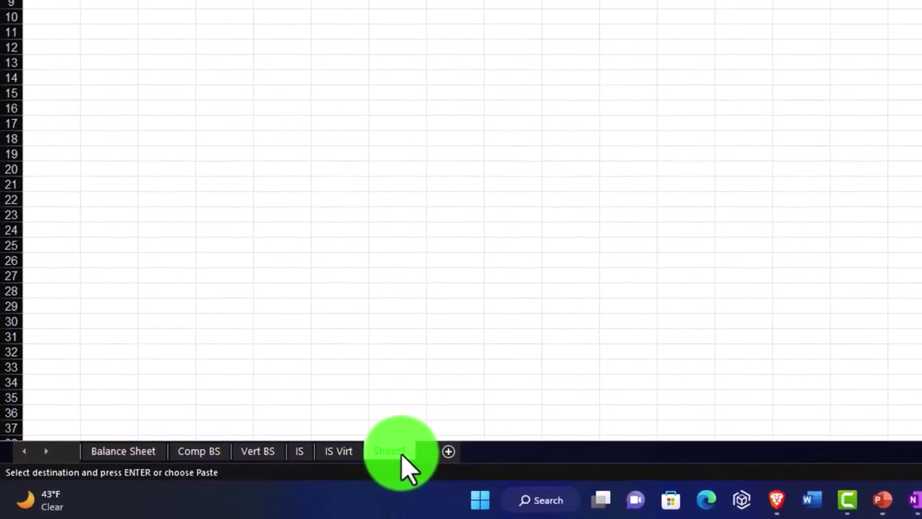
double_click(403, 454)
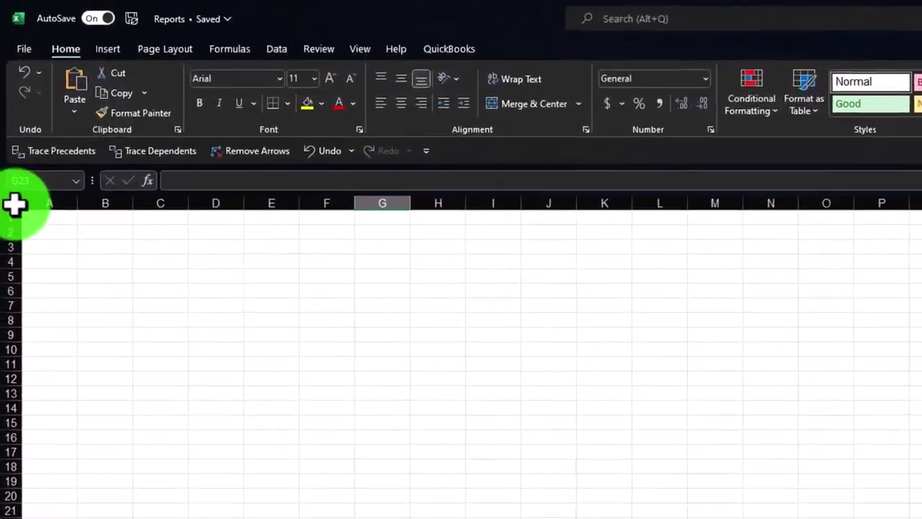
Paste the copied report over the whole IS QT sheet and widen the Total column D to fit its figures.
left_click(8, 134)
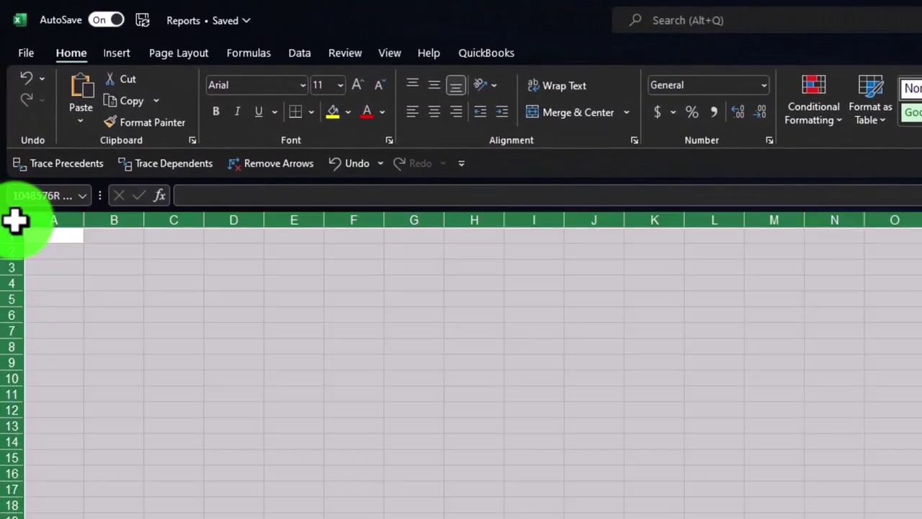
right_click(247, 323)
left_click(281, 417)
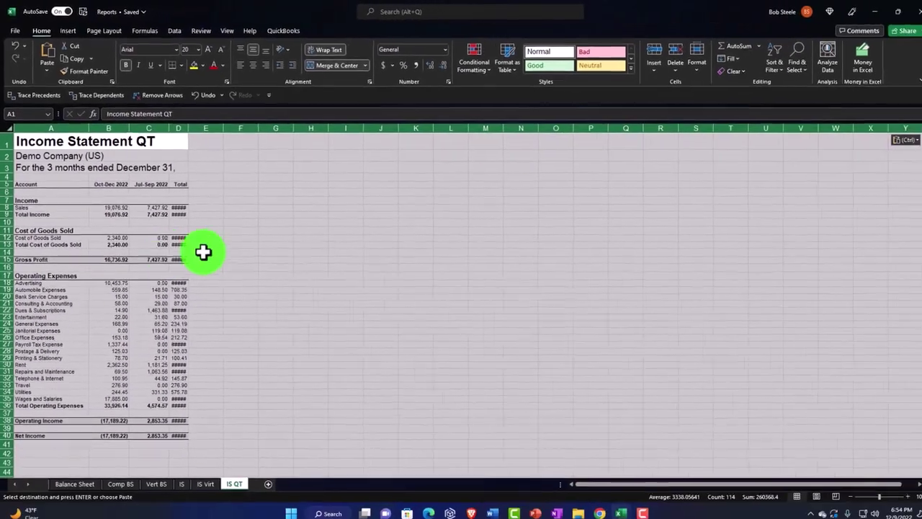
left_click(237, 244)
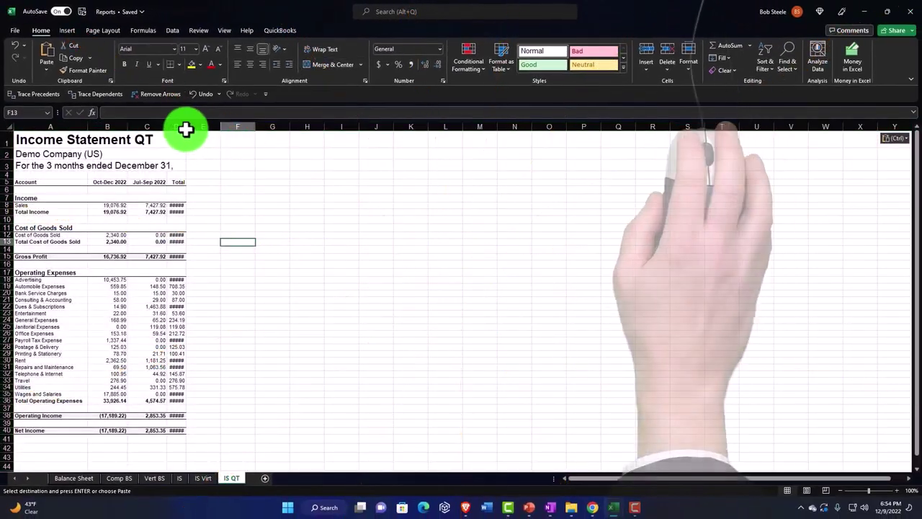
scroll(250, 302, "up", 3, "ctrl")
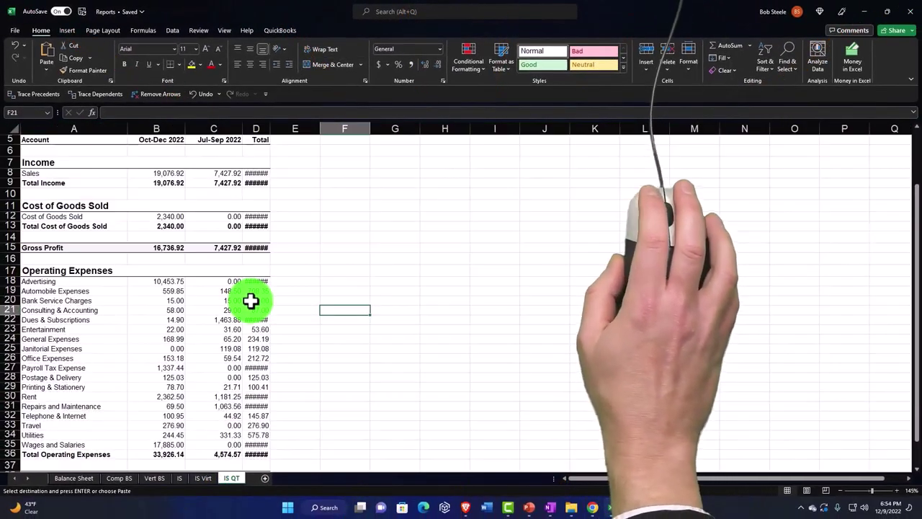
left_click_drag(268, 132, 274, 132)
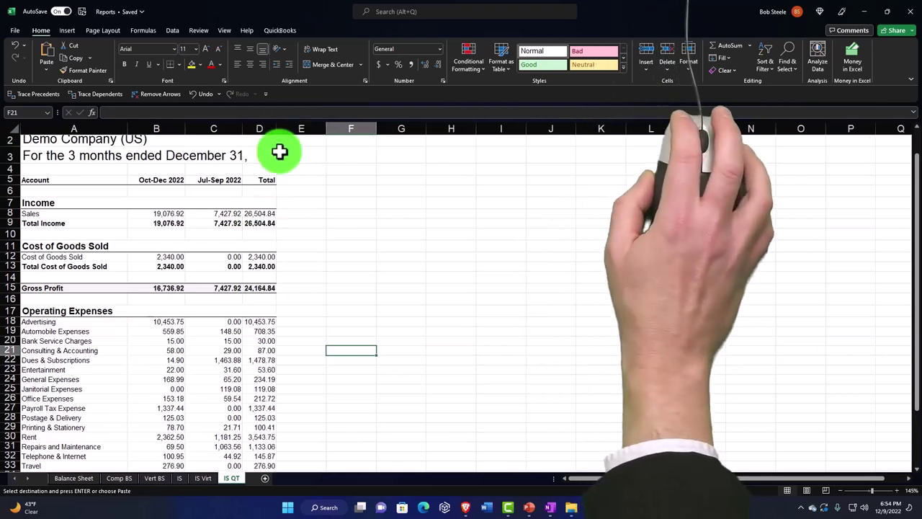
Switch the IS QT sheet to page layout and back to normal view to show its page break.
left_click(807, 491)
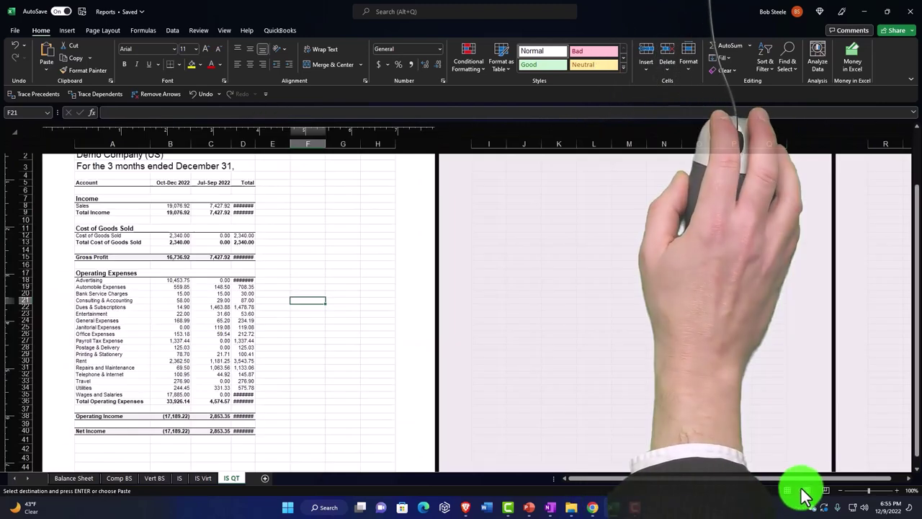
left_click(791, 493)
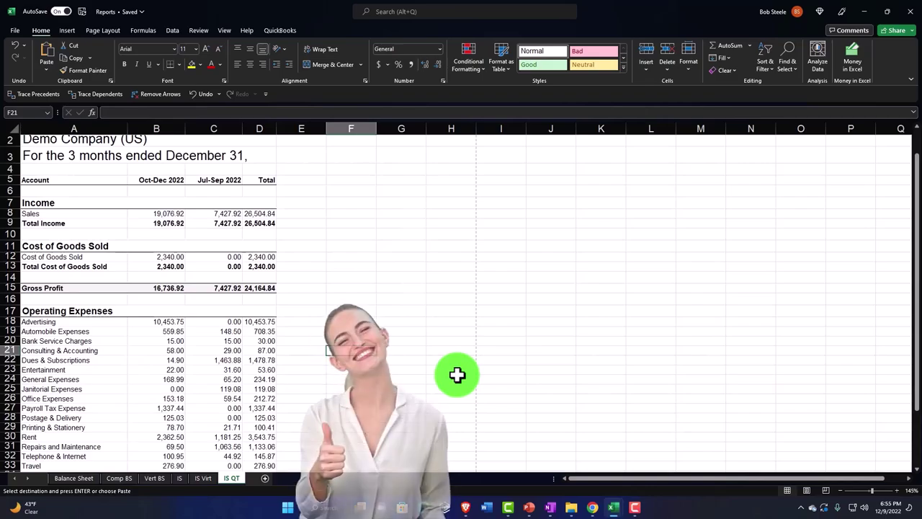
scroll(461, 378, "up", 1)
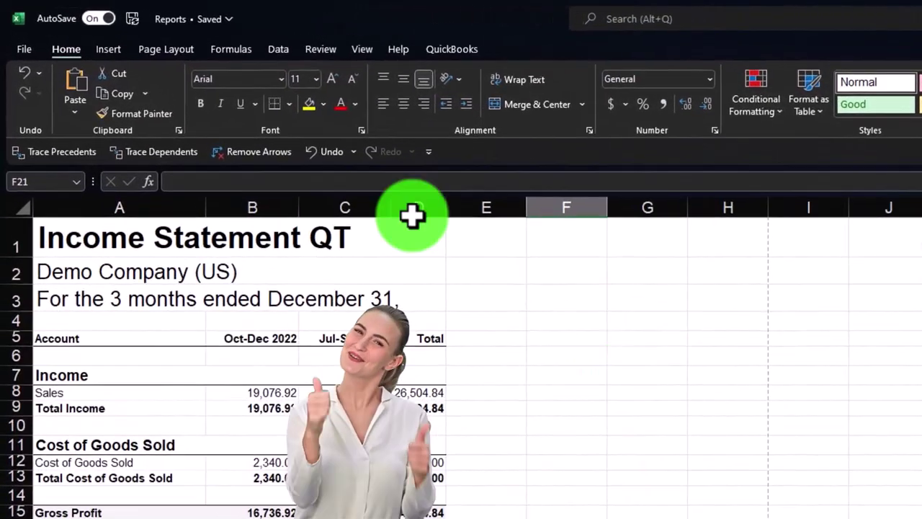
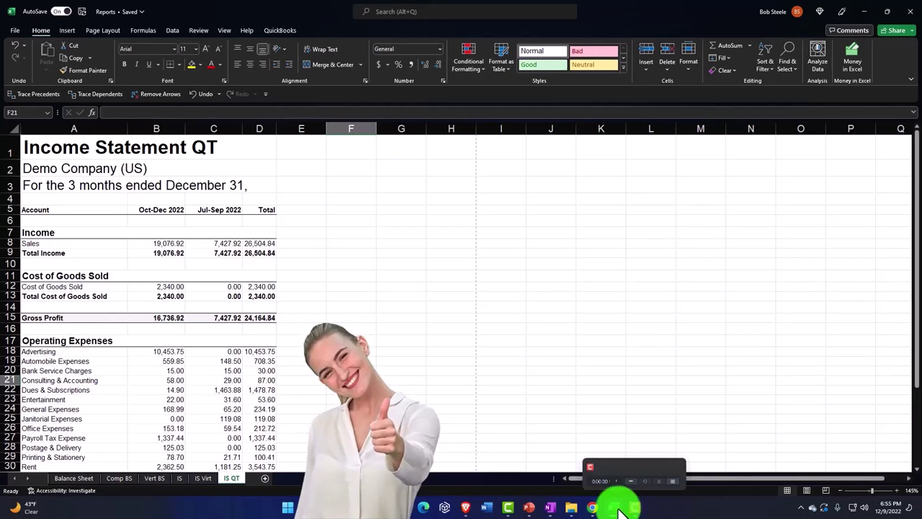
Close the exported Vertical Analysis and Income Statement QT workbooks, minimize the Reports workbook and return to Xero in the browser.
left_click(623, 475)
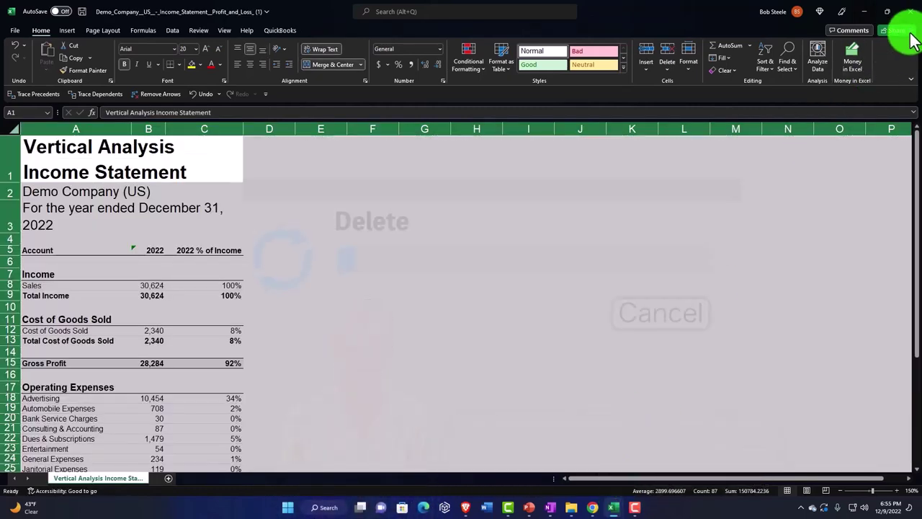
left_click(910, 11)
left_click(616, 507)
left_click(675, 449)
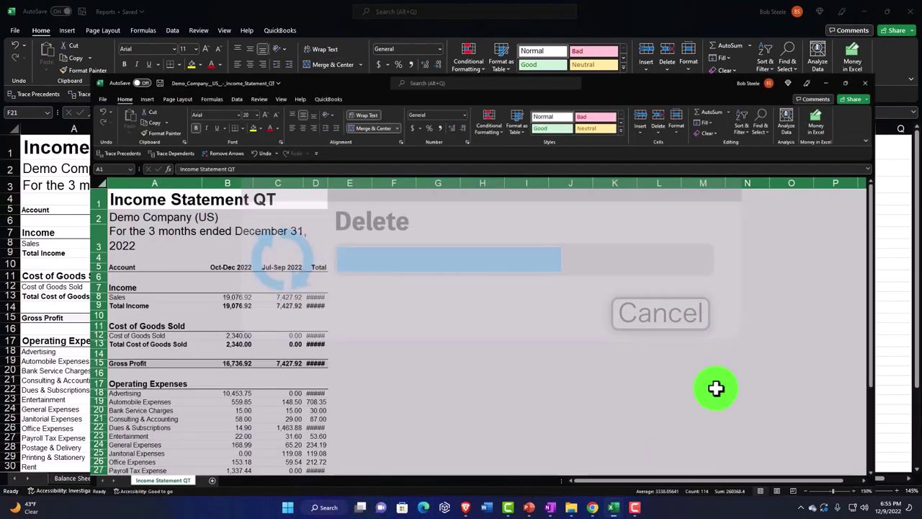
left_click(910, 11)
left_click(866, 13)
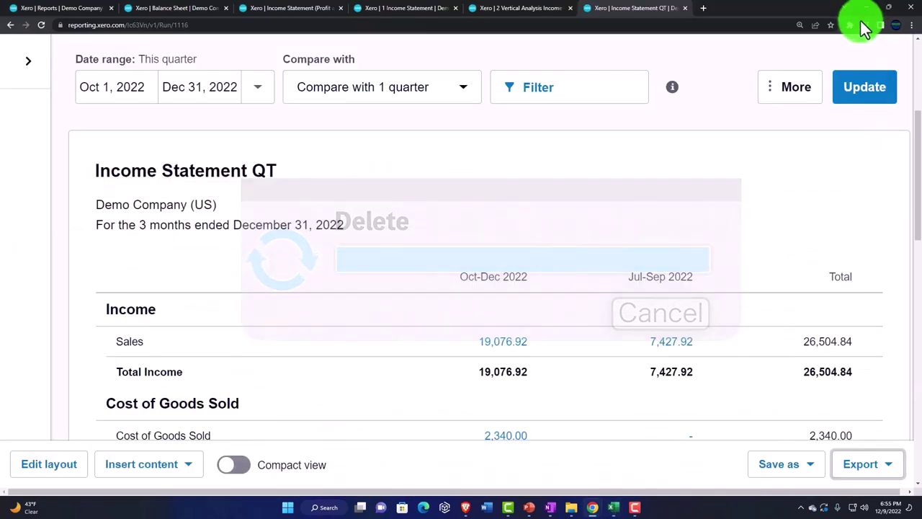
Duplicate the browser tab with the Income Statement (Profit and Loss) report and move one copy to the end of the open tabs.
left_click(306, 8)
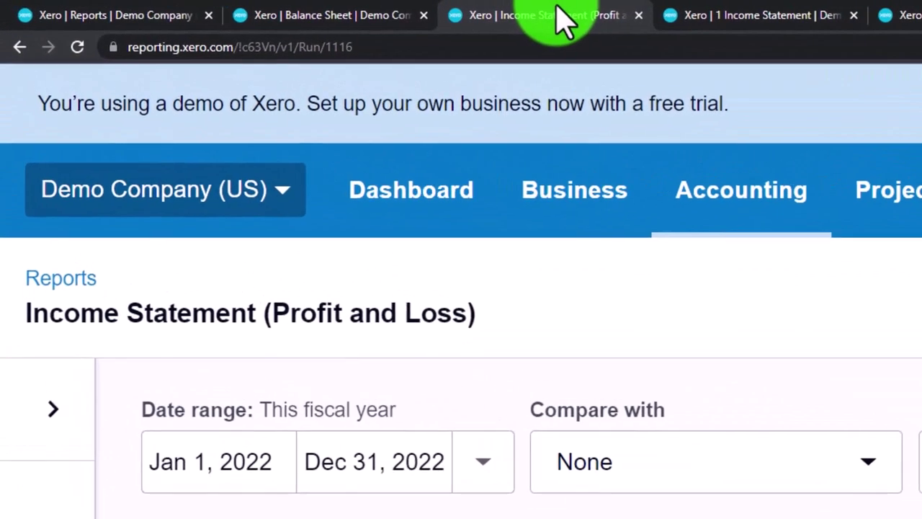
right_click(566, 19)
left_click(598, 132)
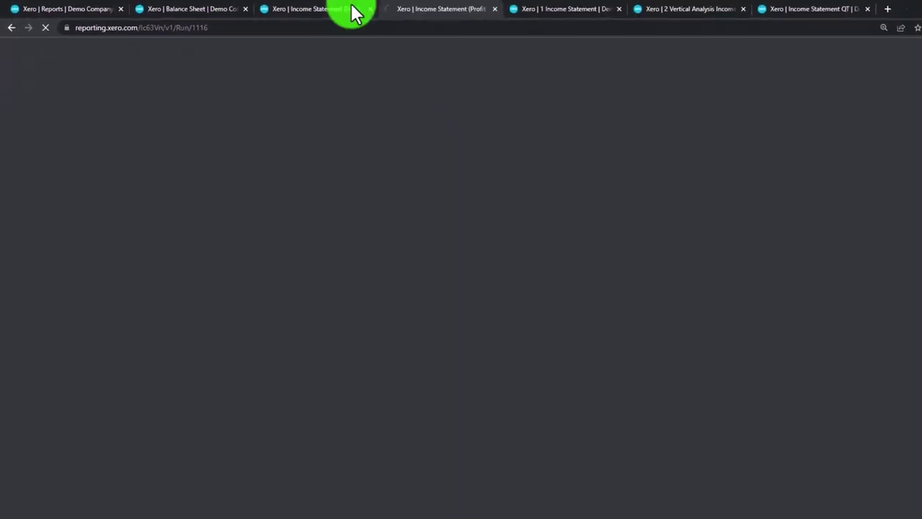
left_click_drag(355, 13, 765, 24)
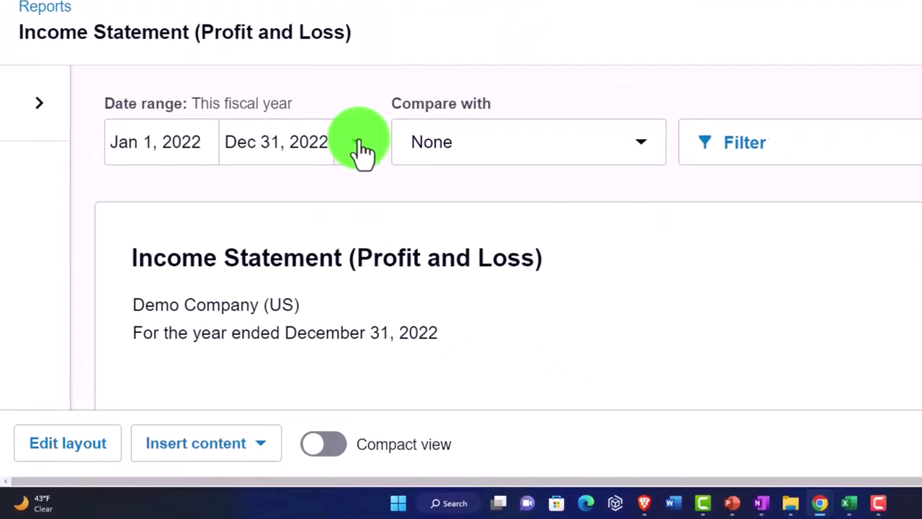
Set the report's date range to This quarter, compare it with 1 quarter and update the report.
left_click(359, 144)
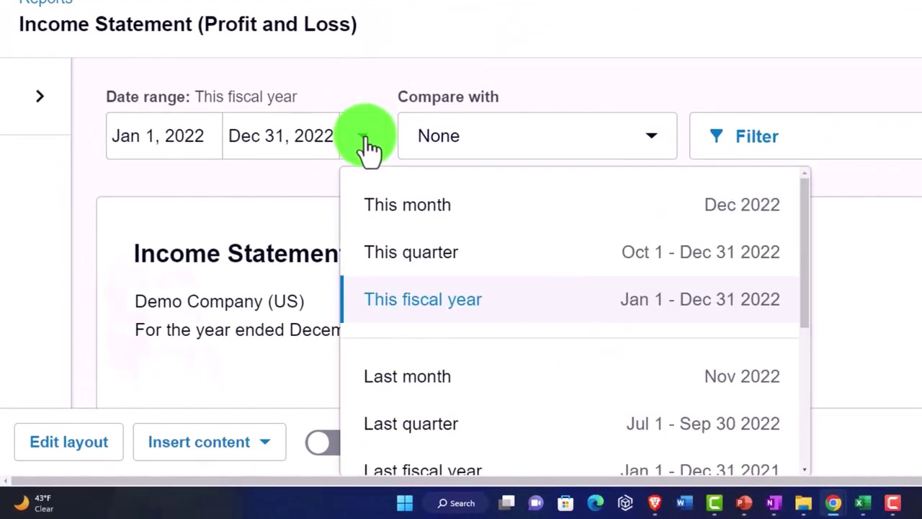
left_click(392, 254)
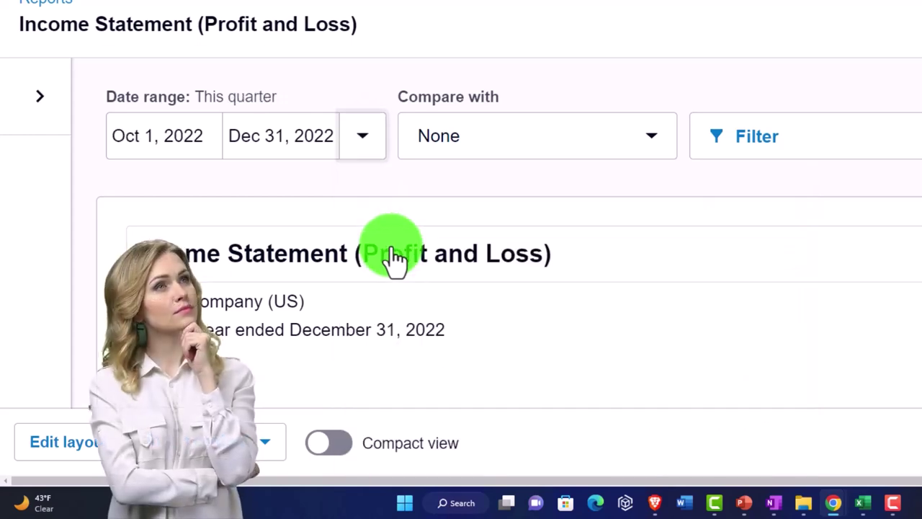
left_click(646, 141)
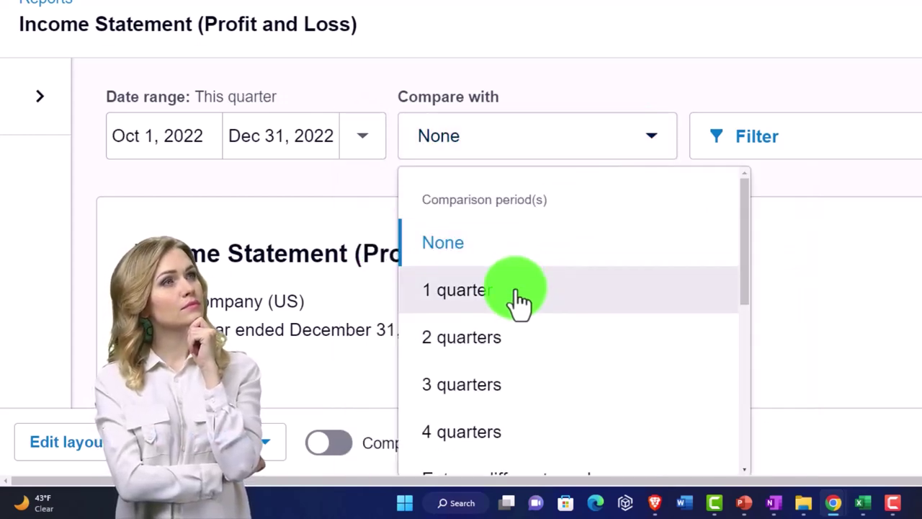
left_click(517, 299)
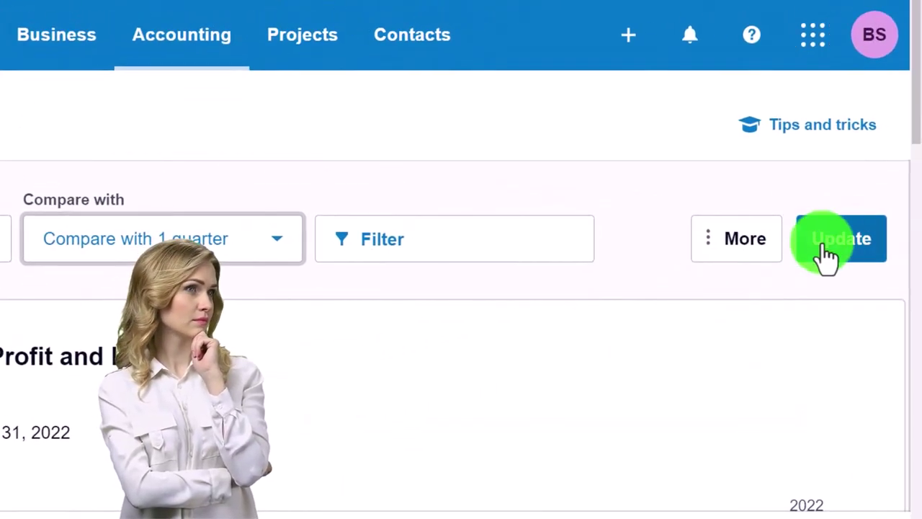
left_click(809, 261)
scroll(713, 331, "down", 3)
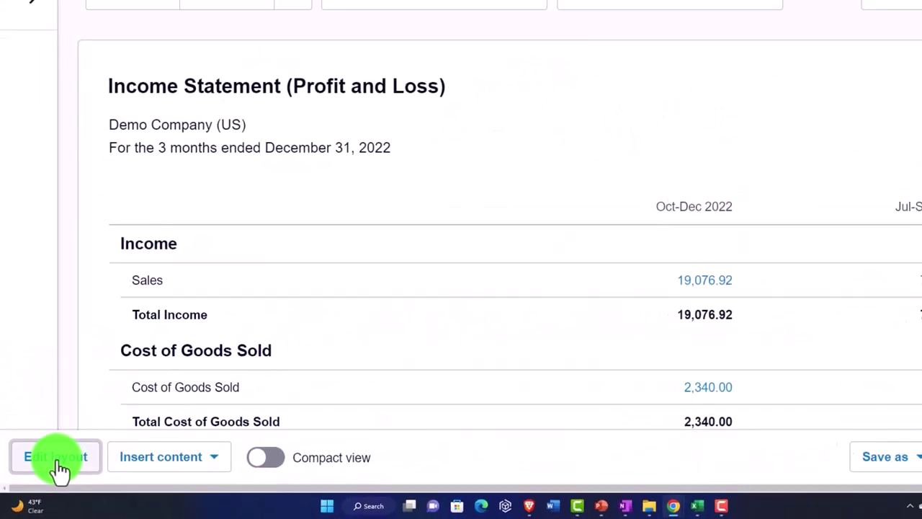
Open the report layout for editing, delete the unsaved layout changes found on the device and add a formula column.
left_click(62, 467)
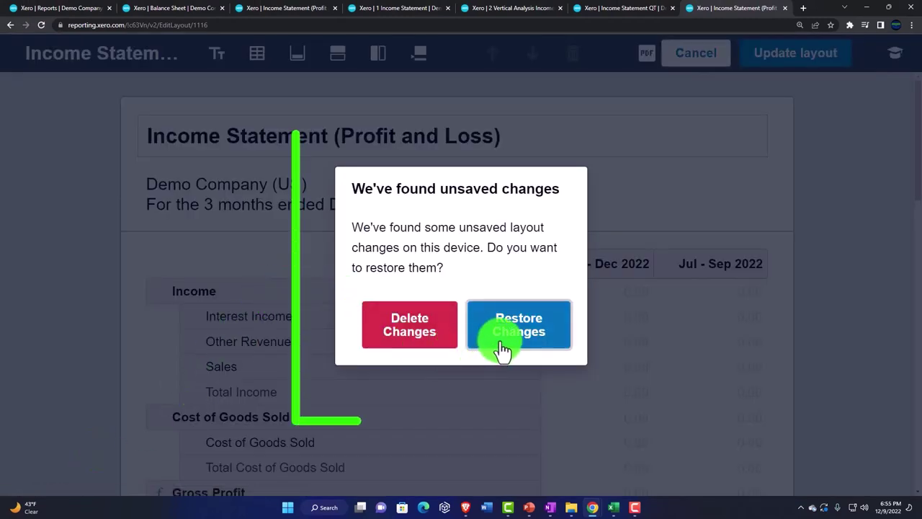
left_click(425, 345)
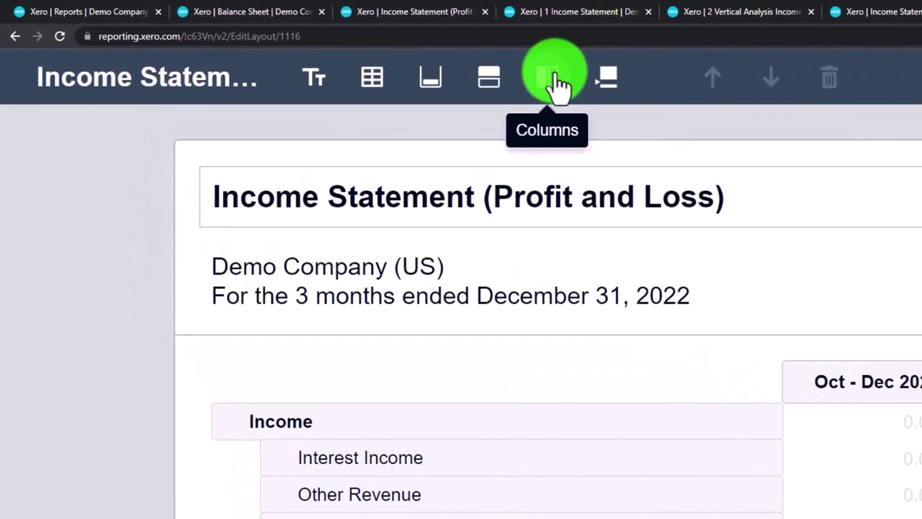
left_click(555, 80)
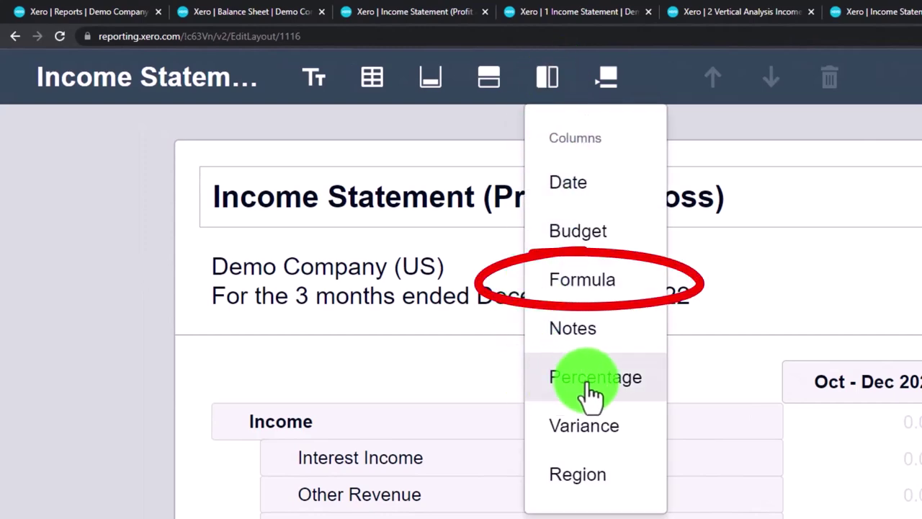
left_click(591, 291)
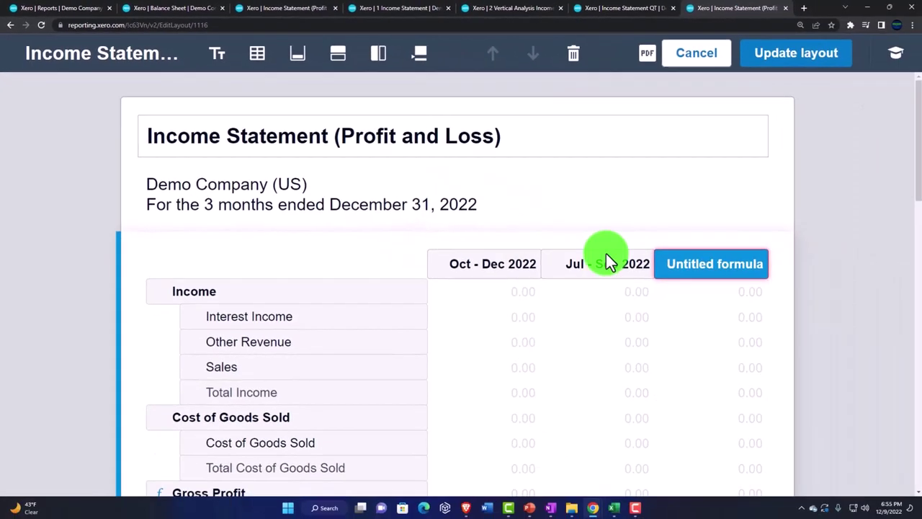
left_click(707, 264)
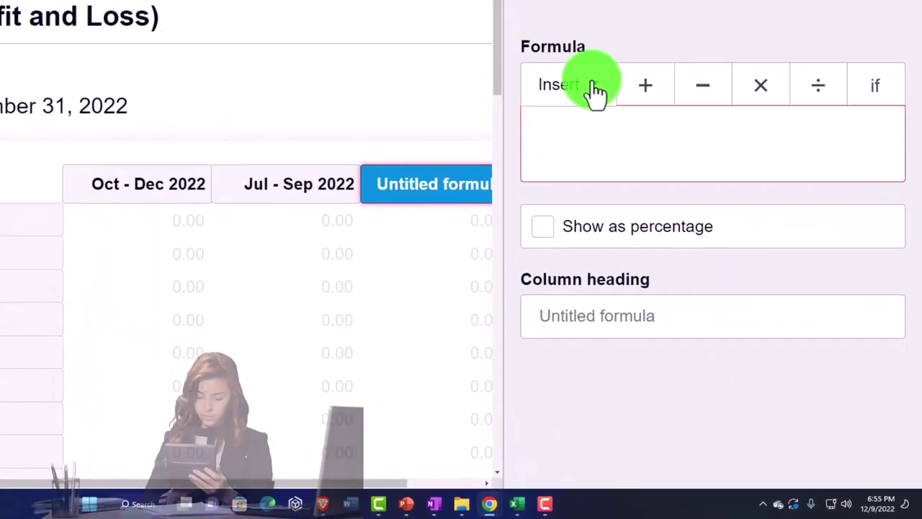
Define the new column's formula as Oct - Dec 2022 minus Jul - Sep 2022 and head it Difference.
left_click(659, 175)
left_click(590, 214)
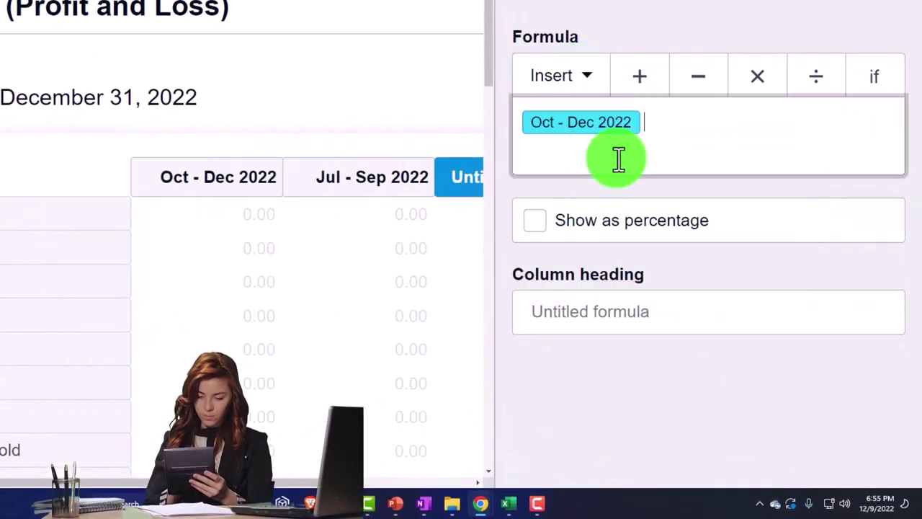
left_click(605, 83)
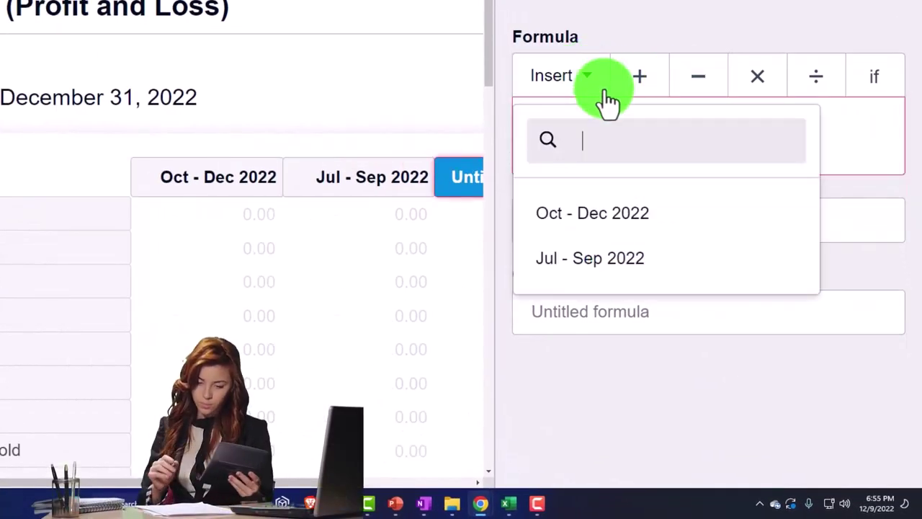
left_click(613, 259)
left_click(583, 320)
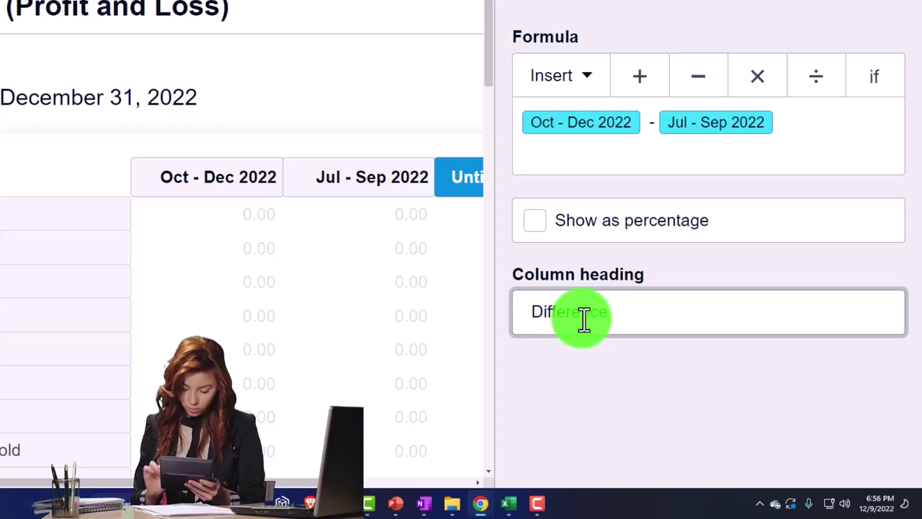
type("Difference")
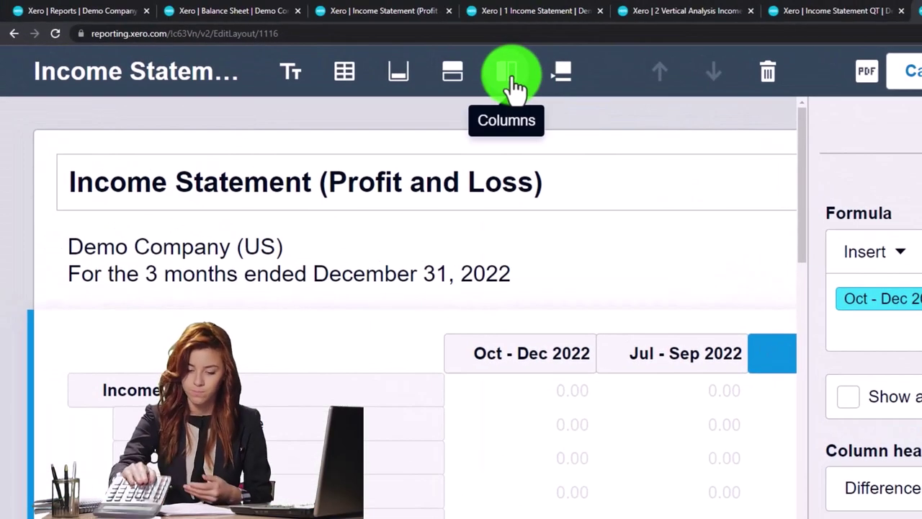
Add a formula column dividing Difference by Jul - Sep 2022, shown as a percentage and headed % Difference, and update the layout.
left_click(511, 86)
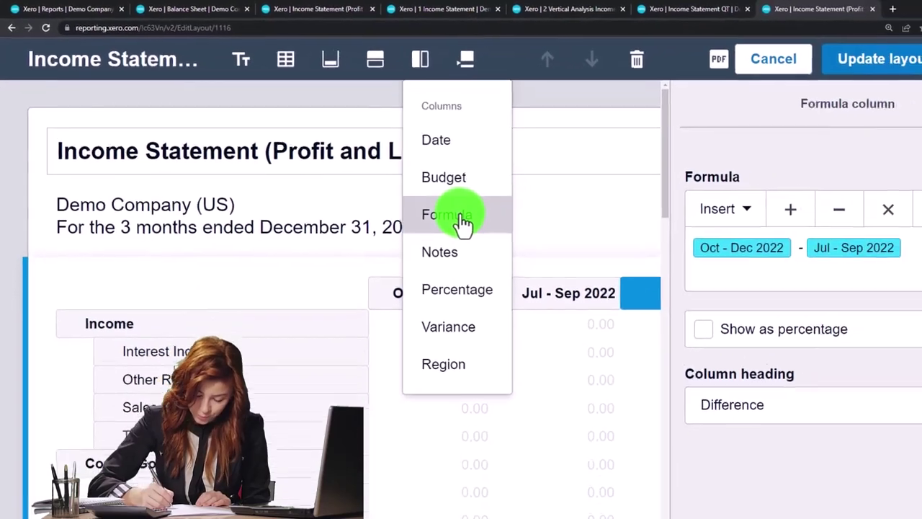
left_click(538, 258)
left_click(659, 232)
left_click(666, 188)
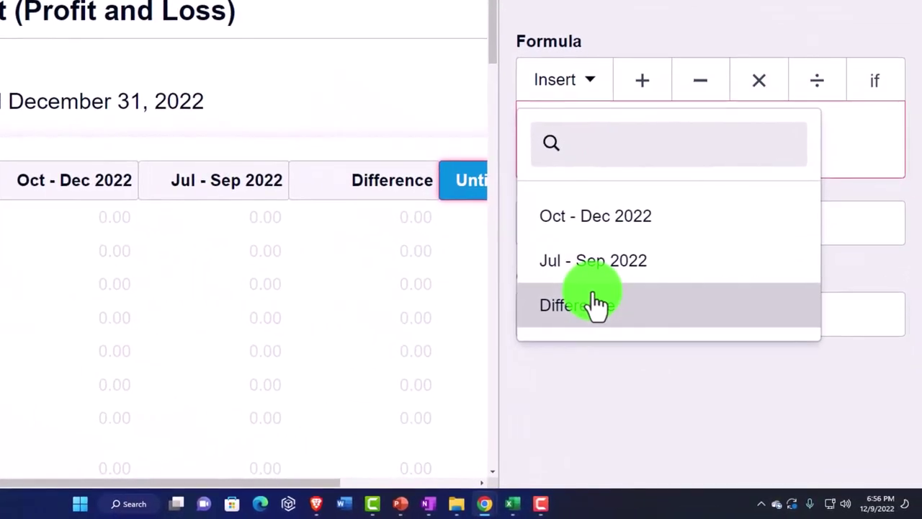
left_click(624, 323)
left_click(812, 81)
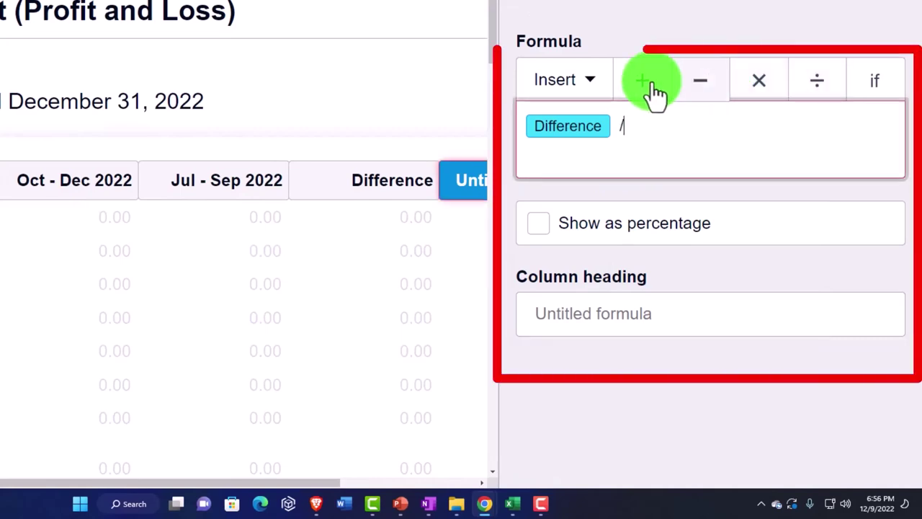
left_click(590, 85)
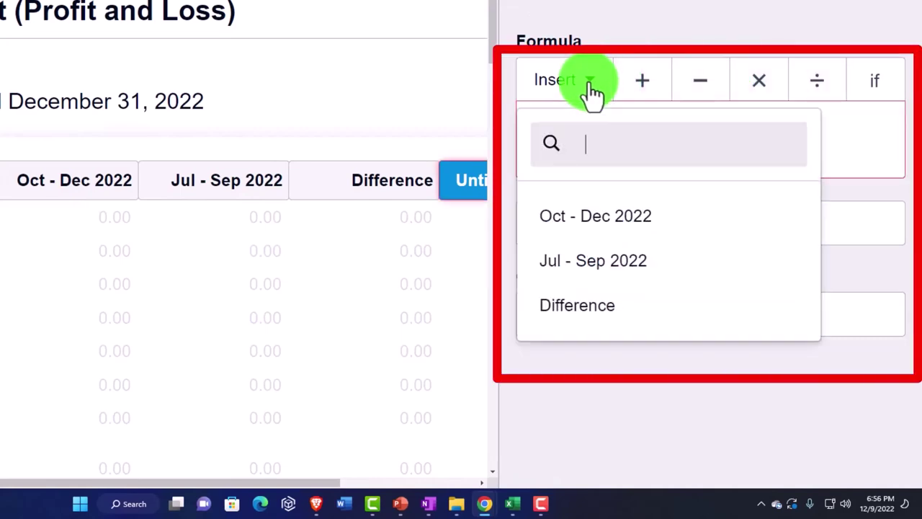
left_click(619, 265)
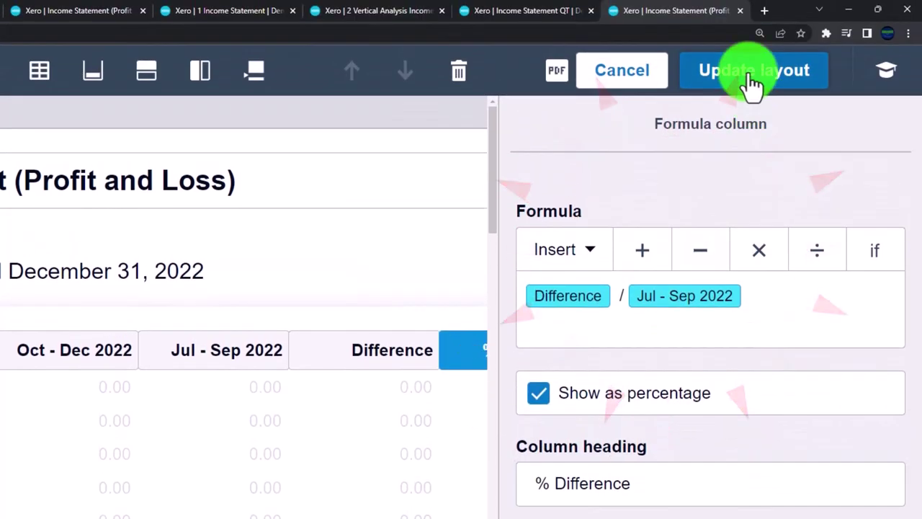
left_click(749, 85)
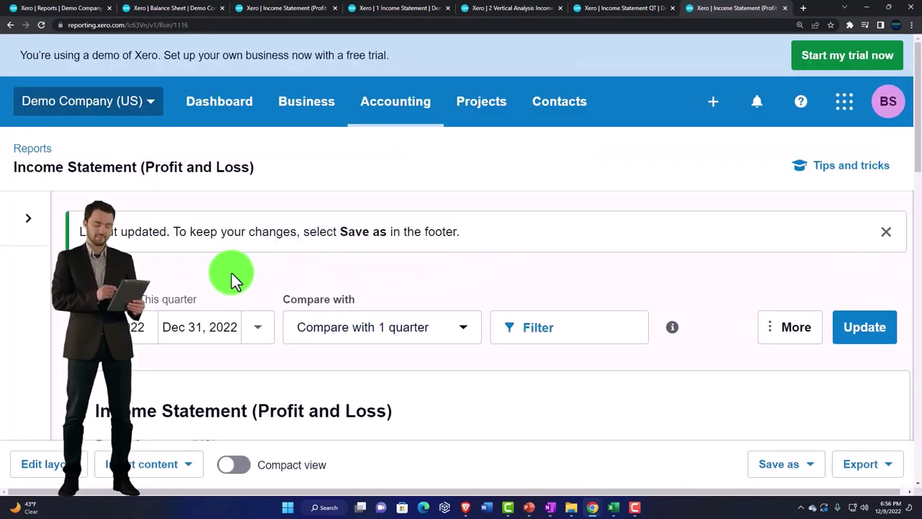
Turn off decimals in the report's display options and update the report.
scroll(231, 288, "down", 2)
scroll(436, 247, "up", 2)
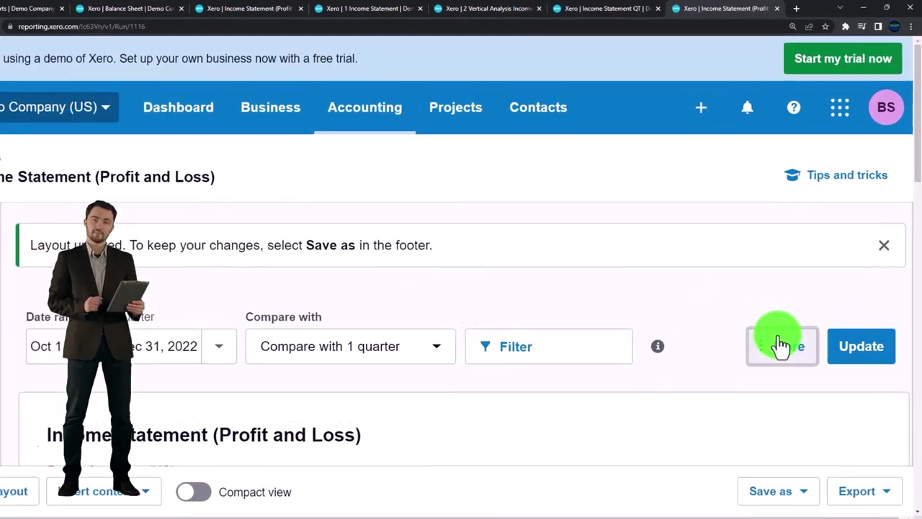
left_click(783, 342)
left_click(589, 275)
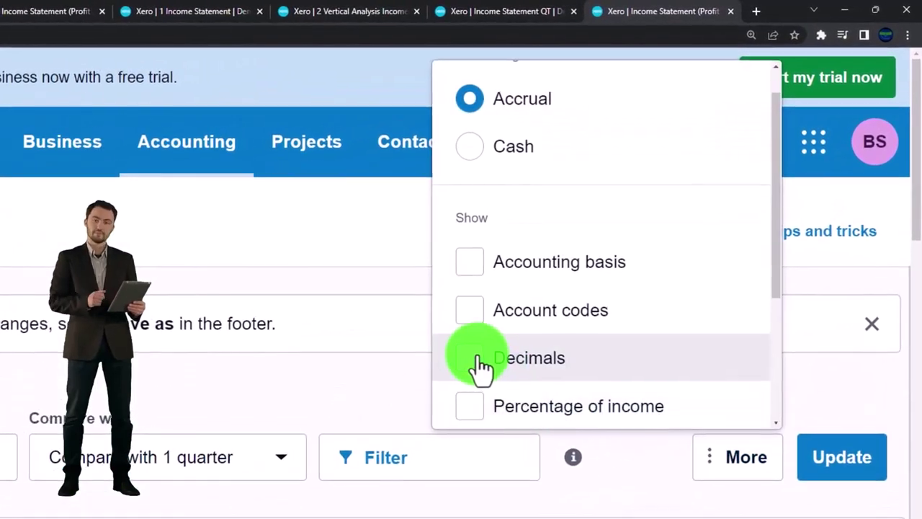
left_click(820, 463)
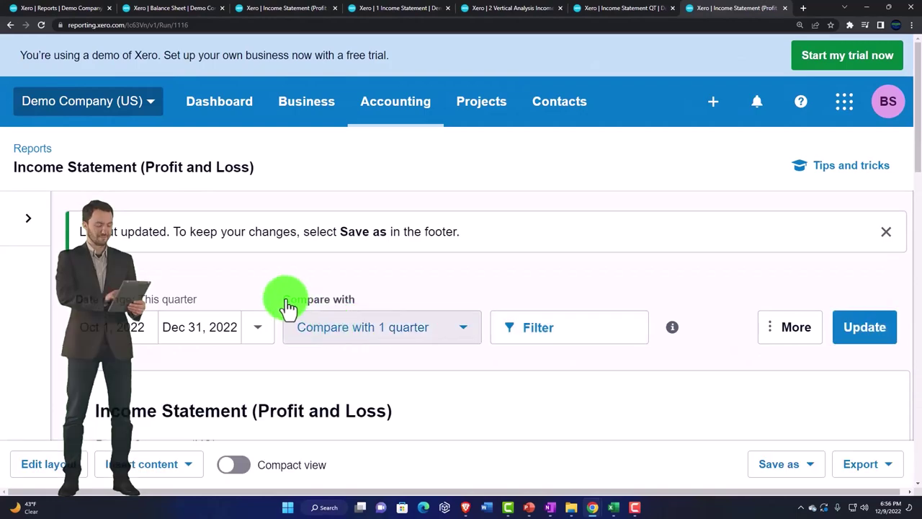
Change the report title to Comparative Income Statement.
scroll(288, 306, "down", 3)
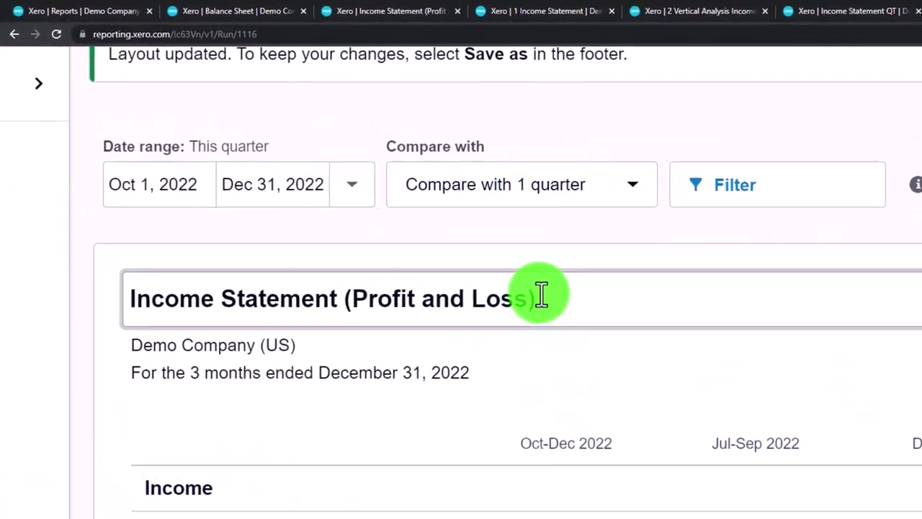
left_click(535, 291)
key("BackSpace")
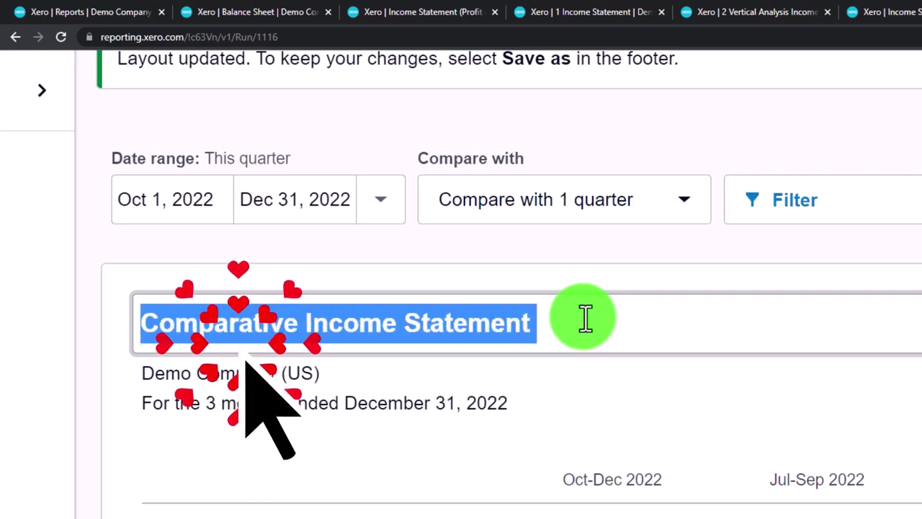
Save the report as a custom report named Comparative Income Statement.
scroll(662, 392, "down", 10)
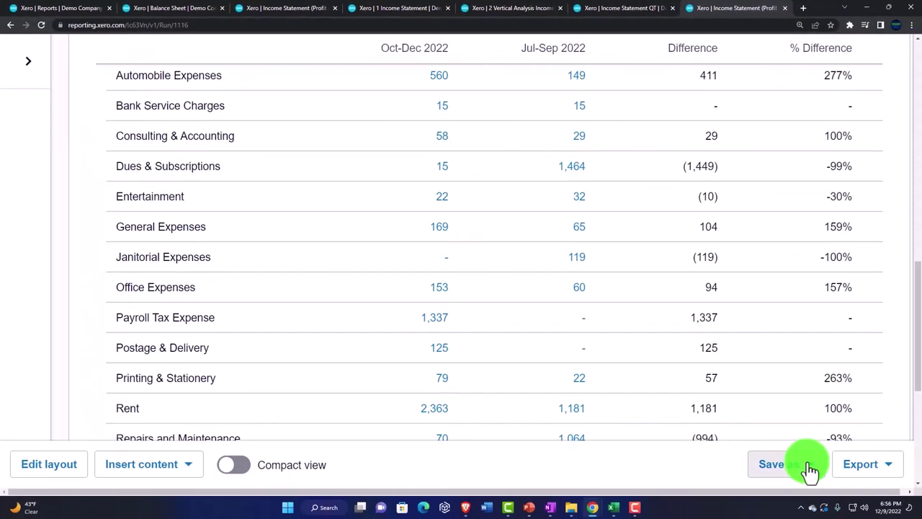
left_click(809, 468)
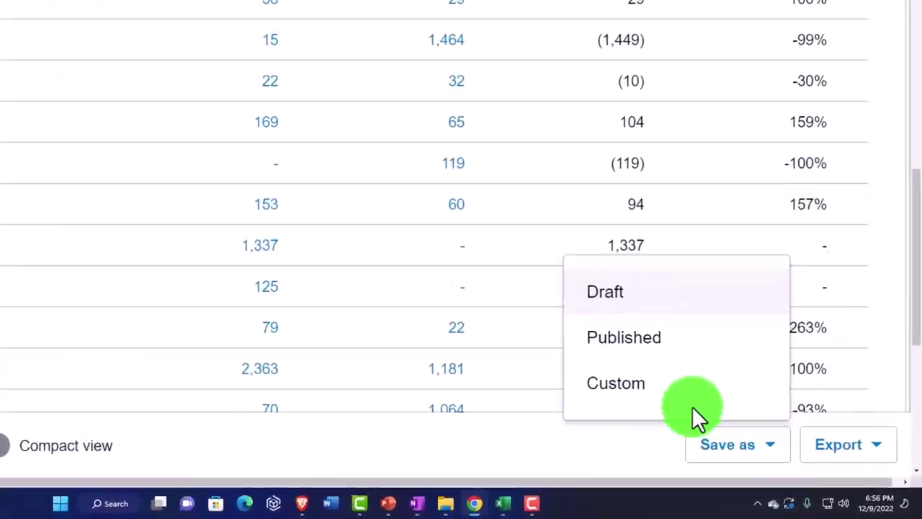
left_click(710, 427)
left_click_drag(406, 143, 0, 113)
type("Comparative Income Statement")
left_click(634, 392)
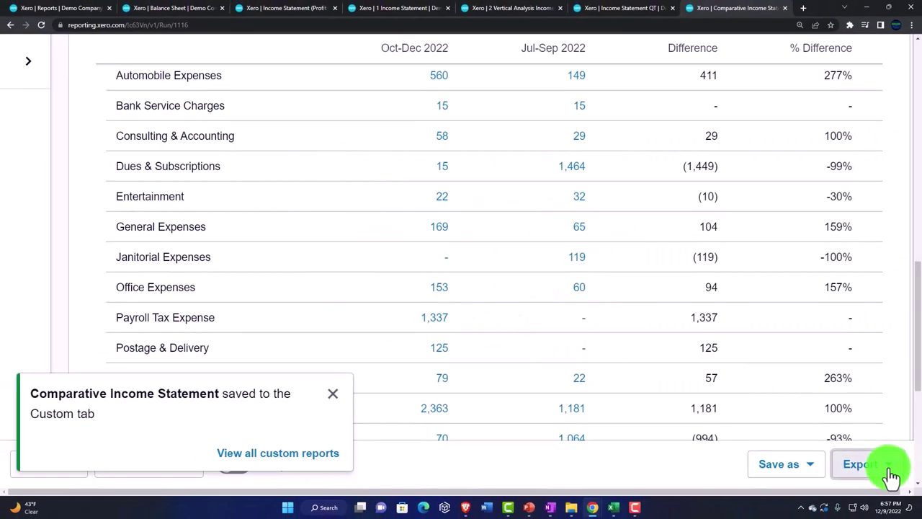
Export the comparative income statement to Excel, open the downloaded file and enable editing.
left_click(890, 473)
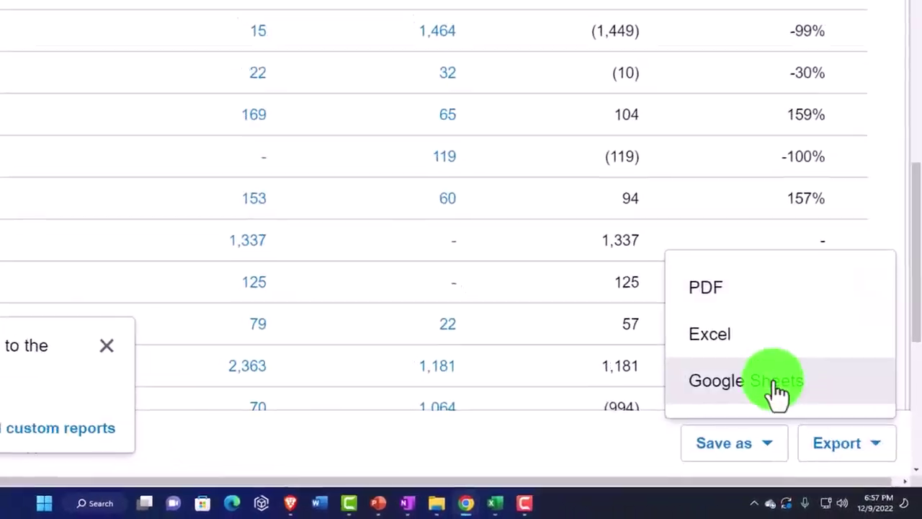
left_click(778, 392)
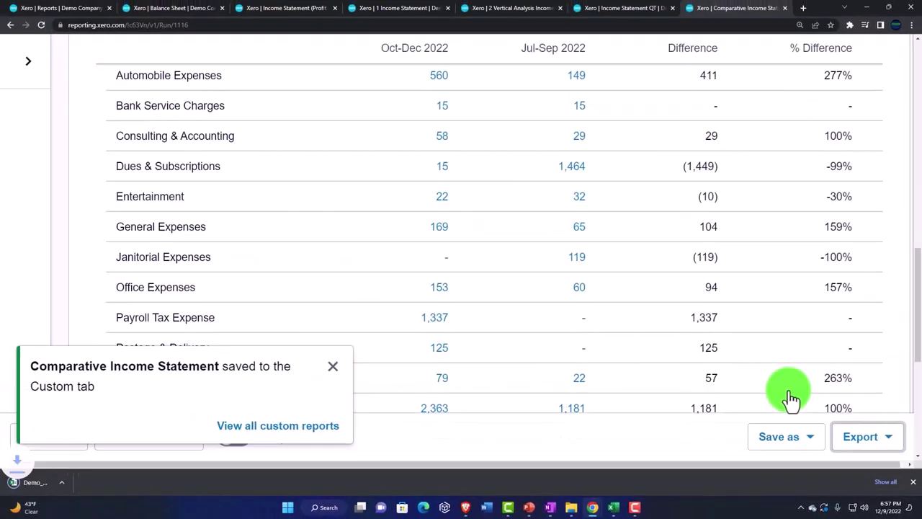
left_click(64, 482)
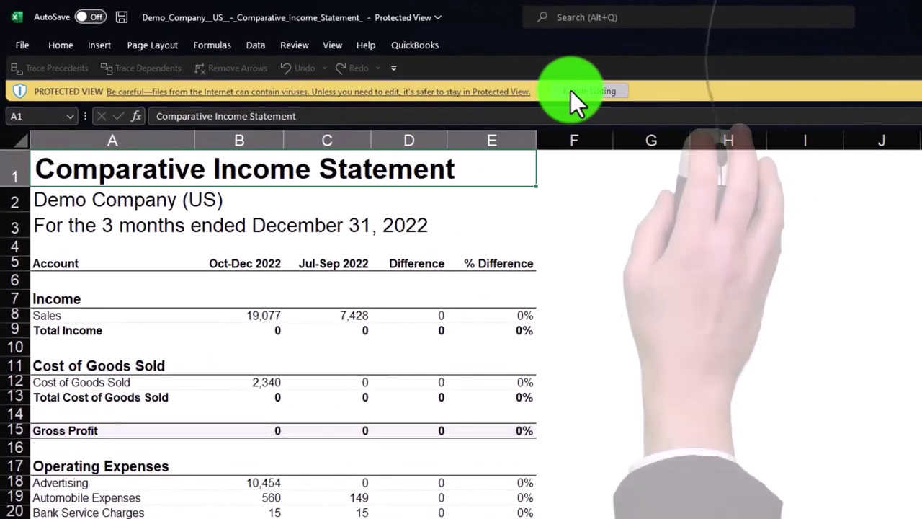
left_click(570, 91)
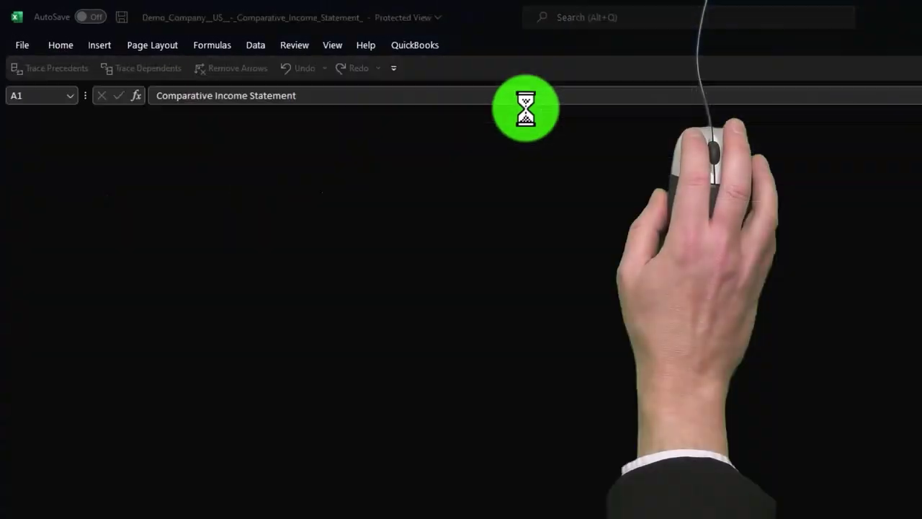
Copy the entire Comparative Income Statement worksheet from the exported workbook.
left_click(25, 199)
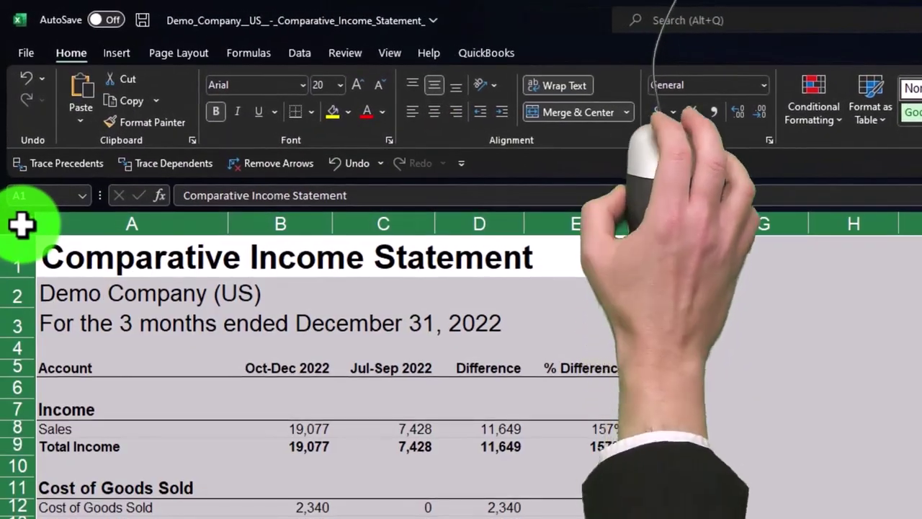
right_click(262, 310)
left_click(284, 374)
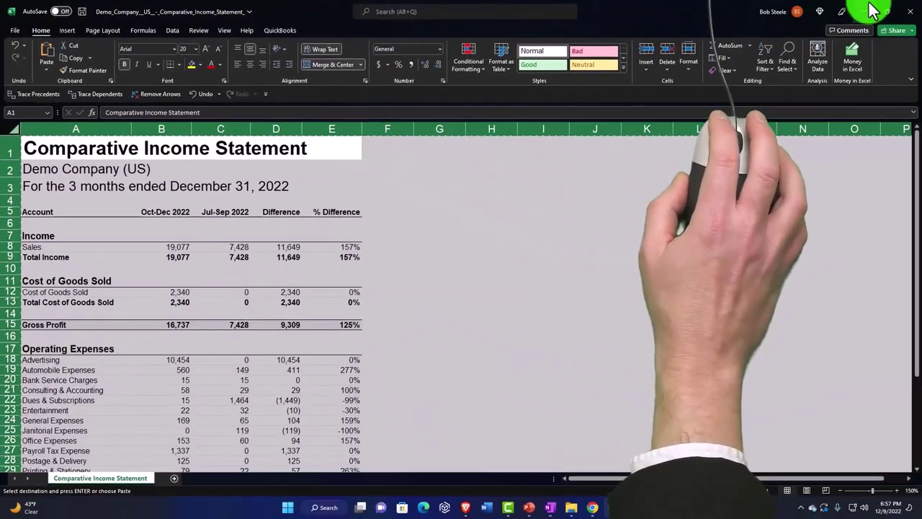
Add a sheet named IS Comp after IS QT in the Reports workbook and paste the copied worksheet into it.
left_click(872, 11)
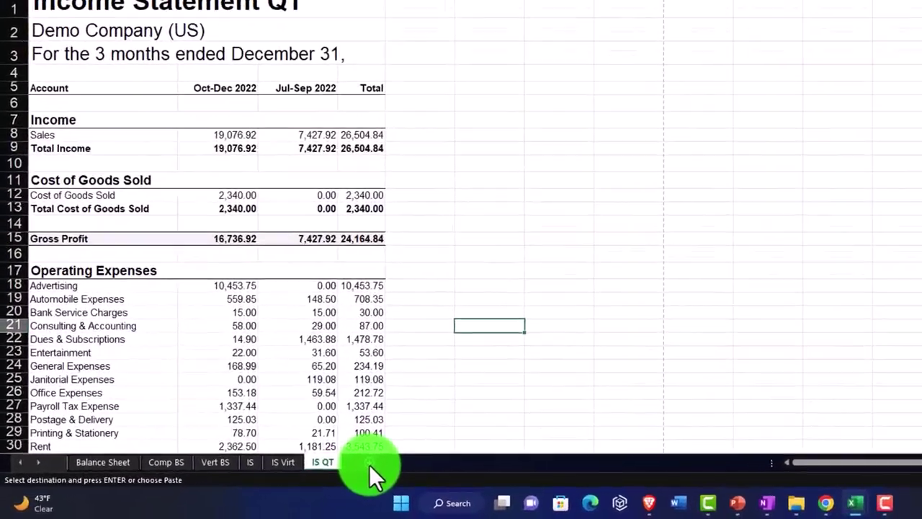
left_click(369, 462)
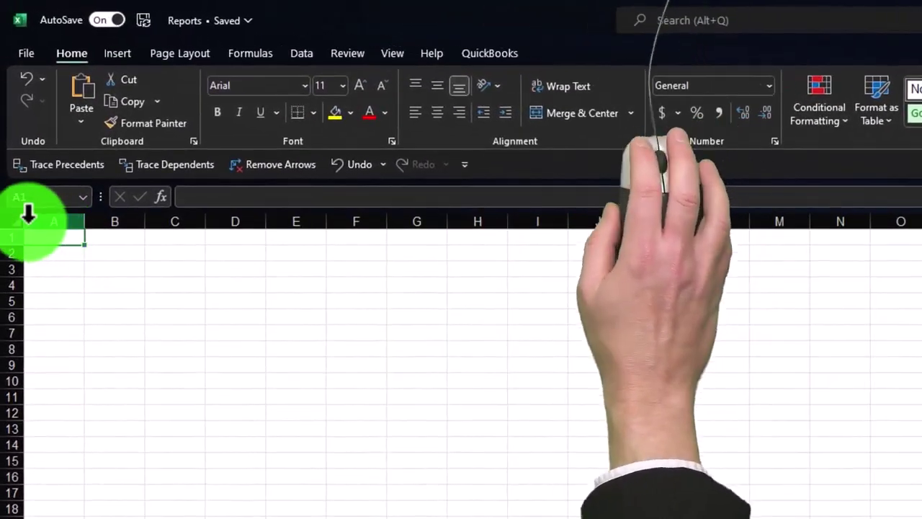
left_click(9, 132)
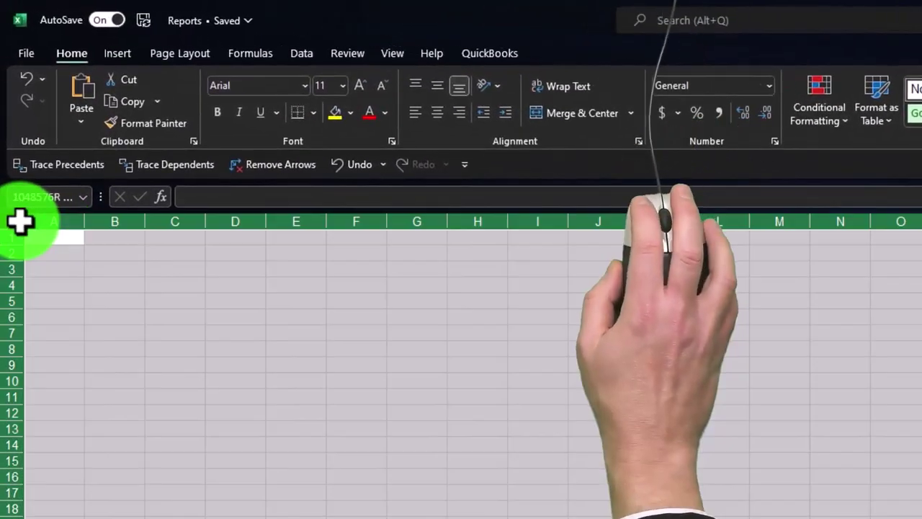
key("ctrl+v")
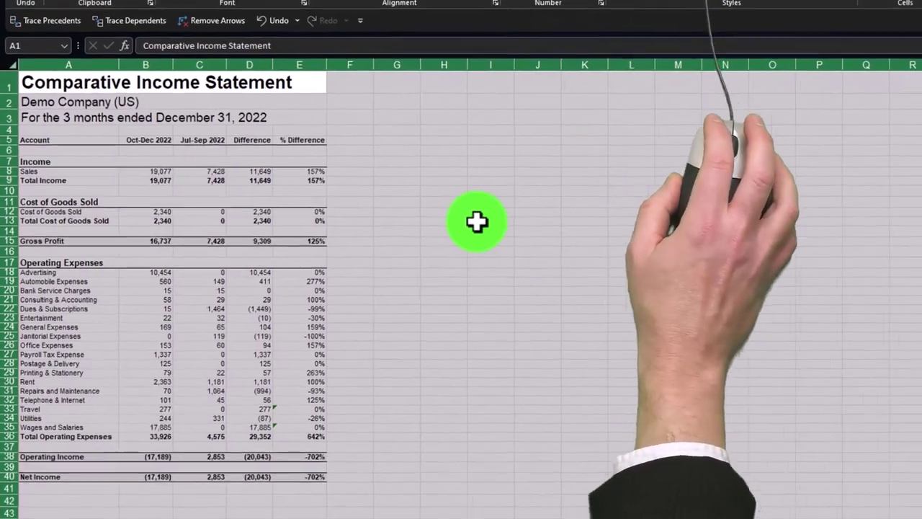
Deselect the pasted data, then show the IS Comp sheet in Page Layout view and return it to Normal view to display page breaks.
left_click(502, 218)
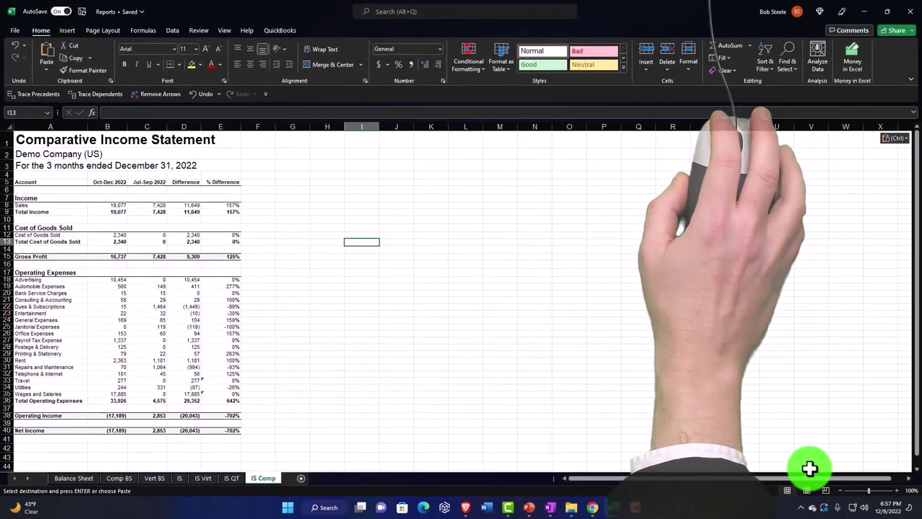
left_click(808, 492)
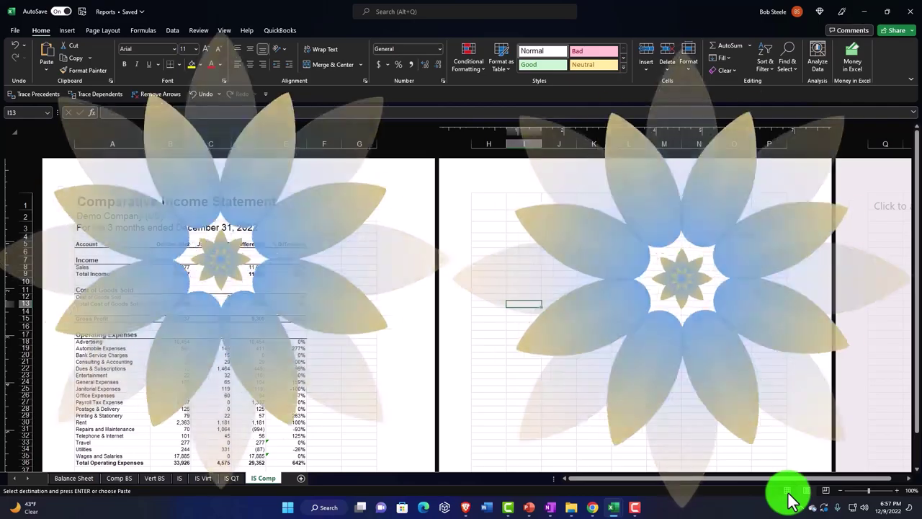
left_click(789, 495)
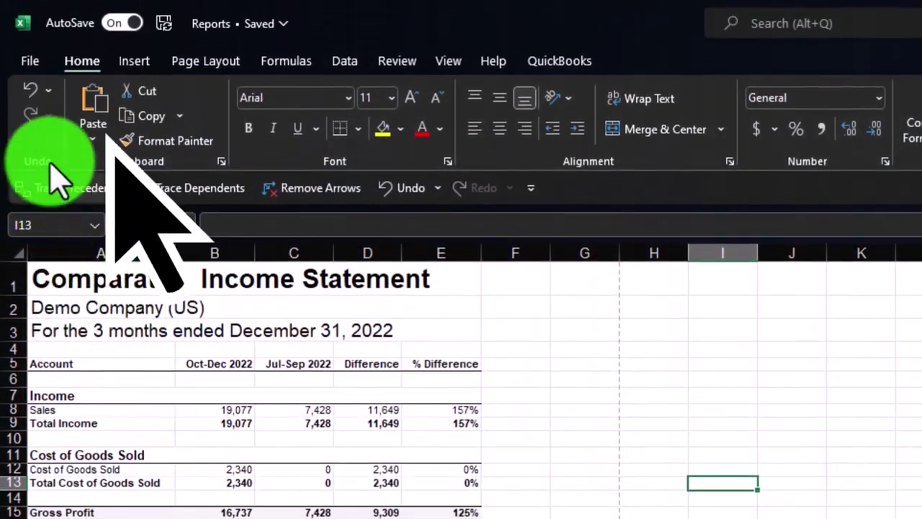
Set up printing of the entire Reports workbook with CutePDF Writer as the printer.
left_click(36, 67)
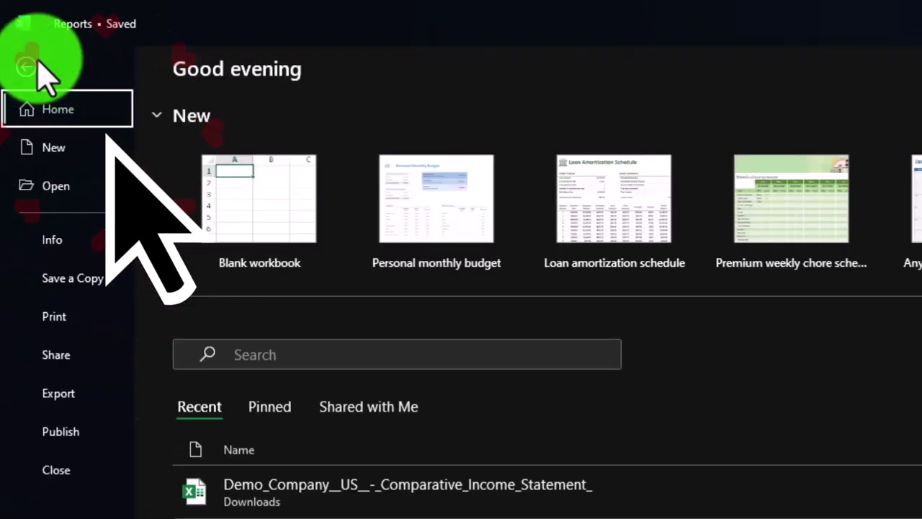
left_click(62, 317)
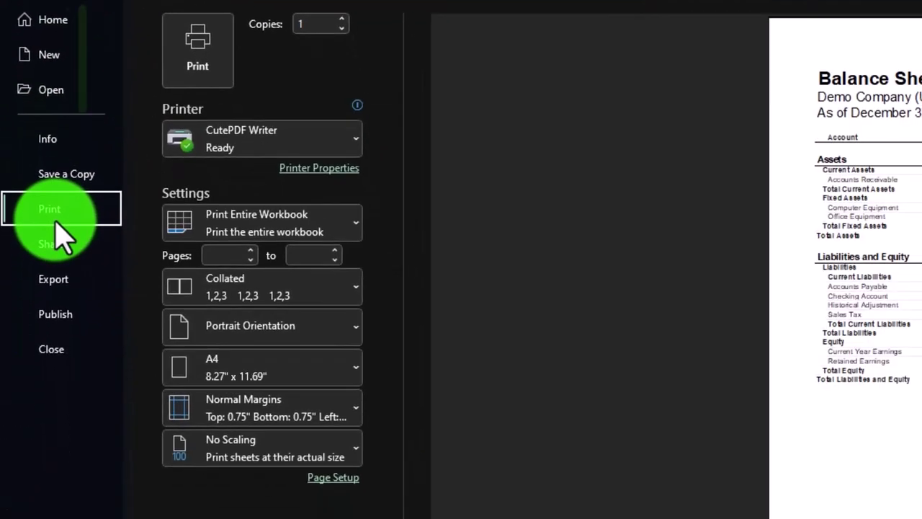
left_click(292, 230)
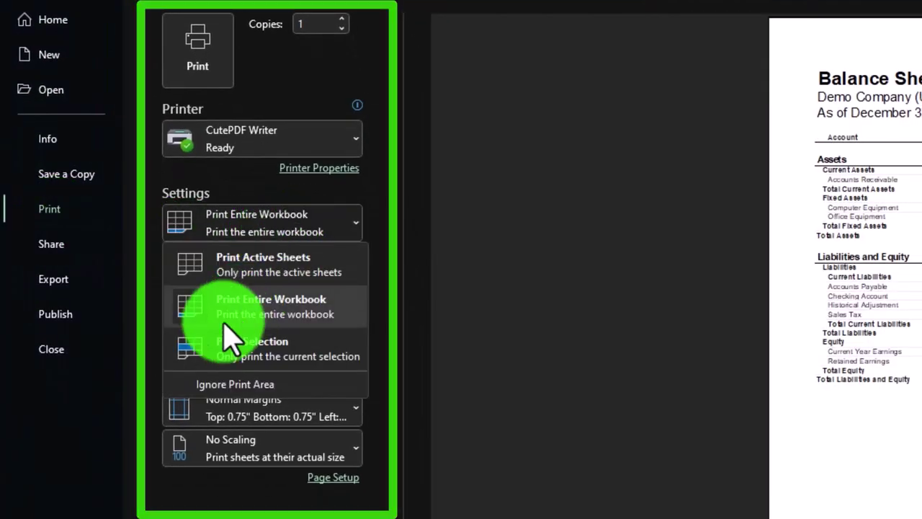
left_click(278, 314)
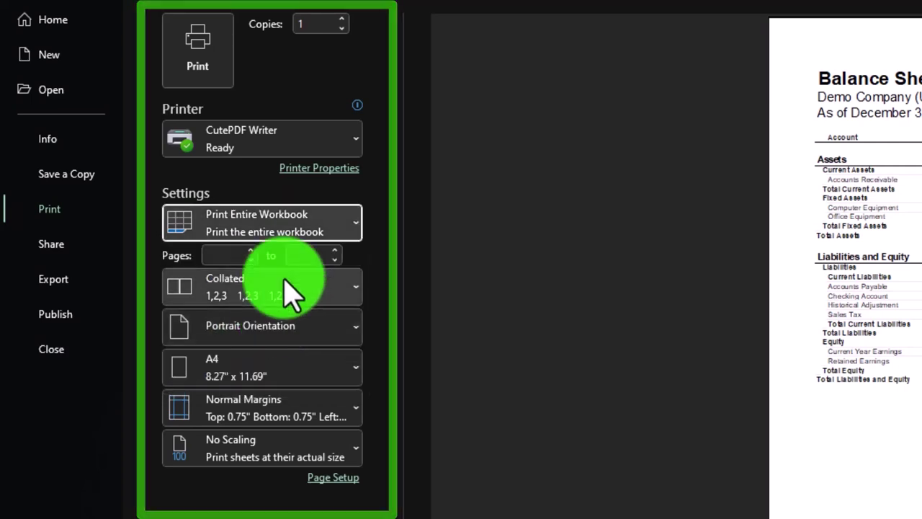
left_click(244, 160)
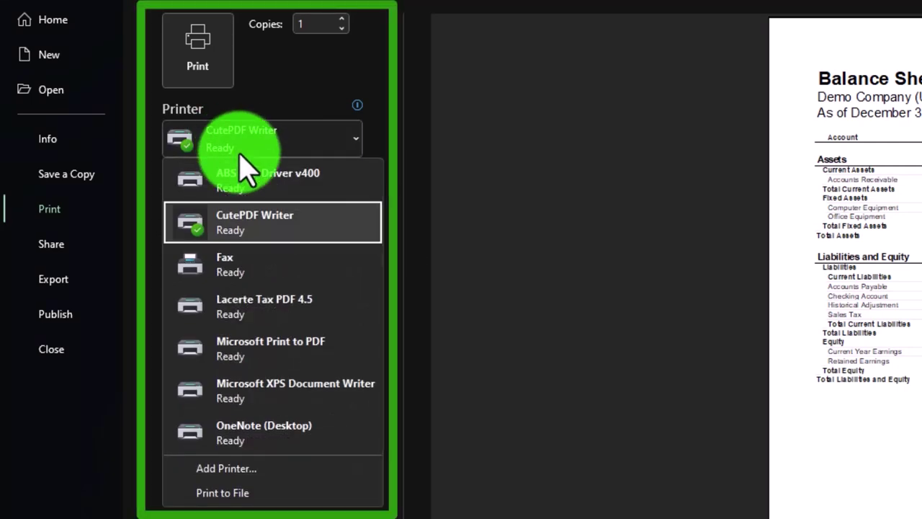
left_click(238, 220)
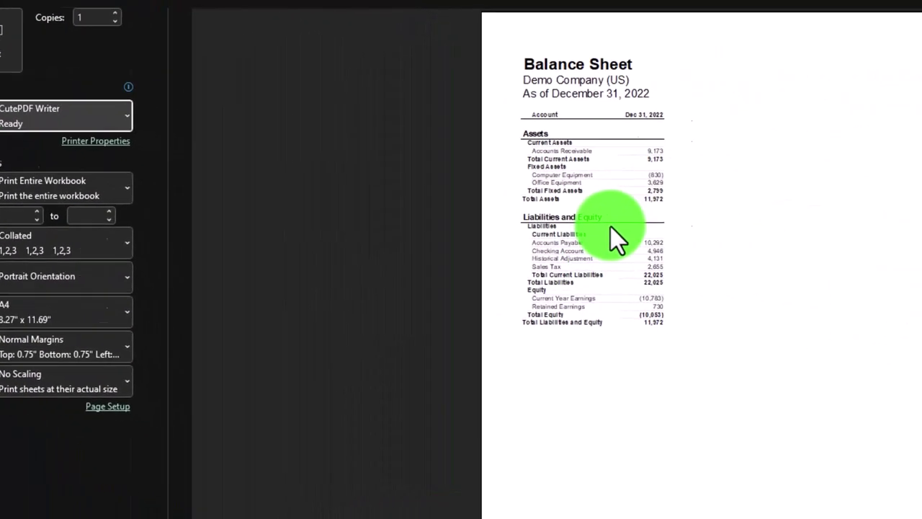